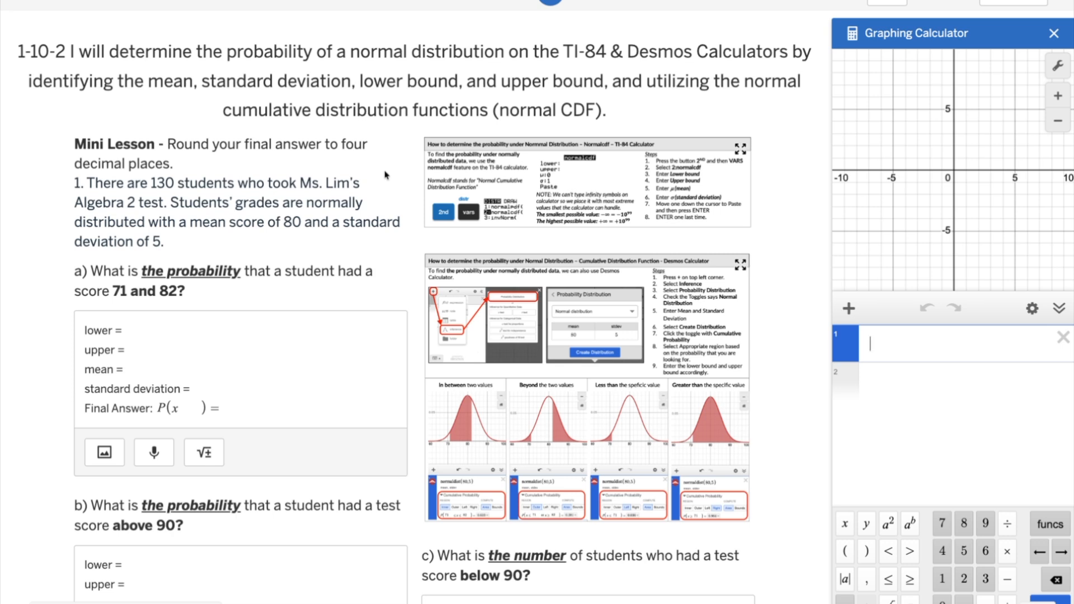
Step: Enter the inequality 71 ≤ x ≤ 82 inside the P( ) expression of part a's final answer
left_click_drag(307, 200, 344, 242)
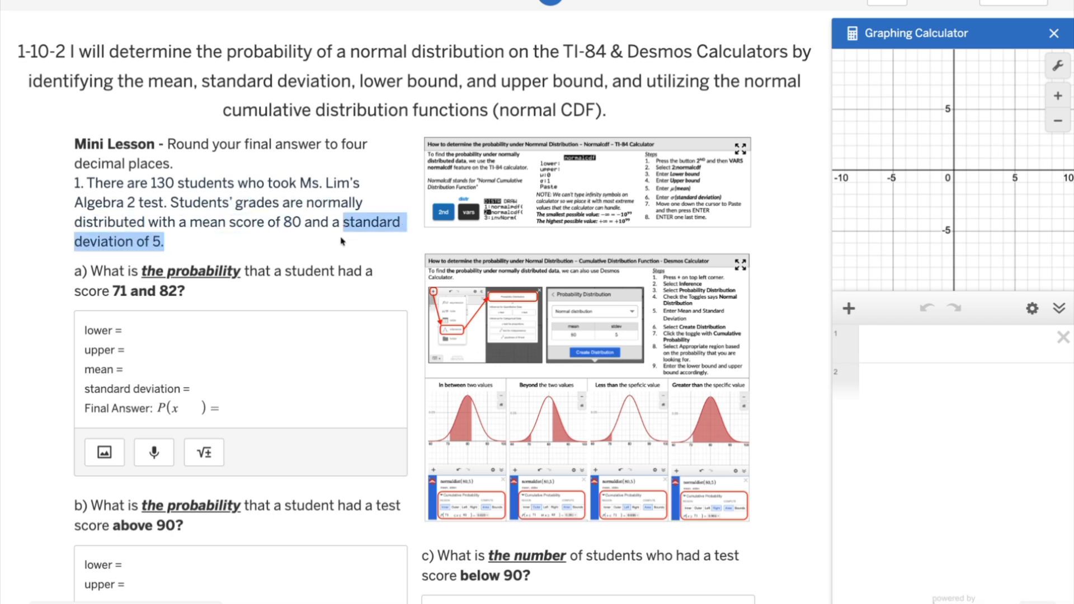
left_click(135, 270)
left_click_drag(89, 270, 195, 291)
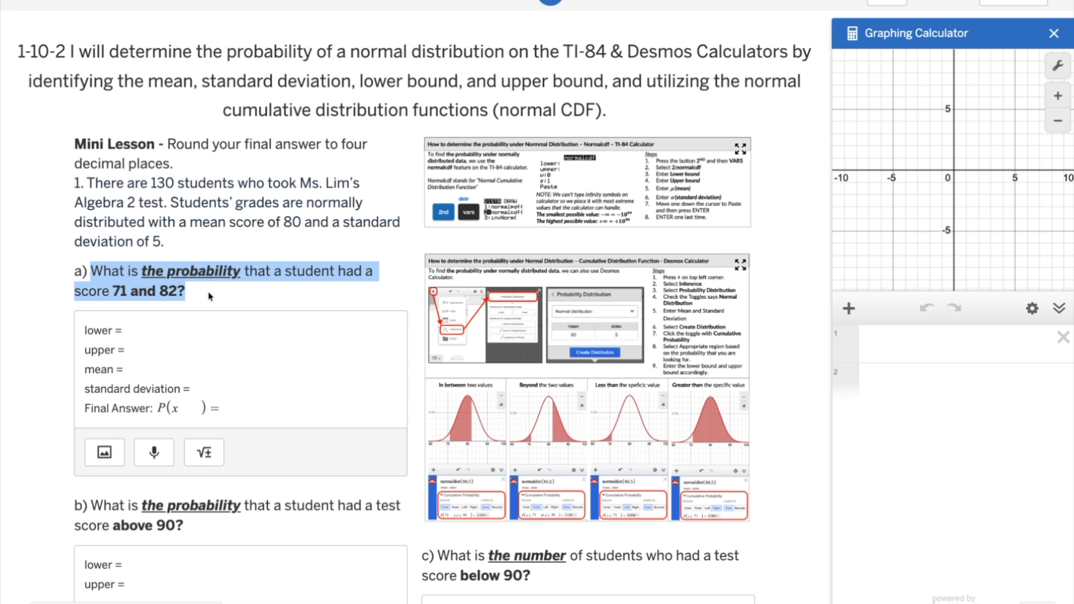
left_click(174, 409)
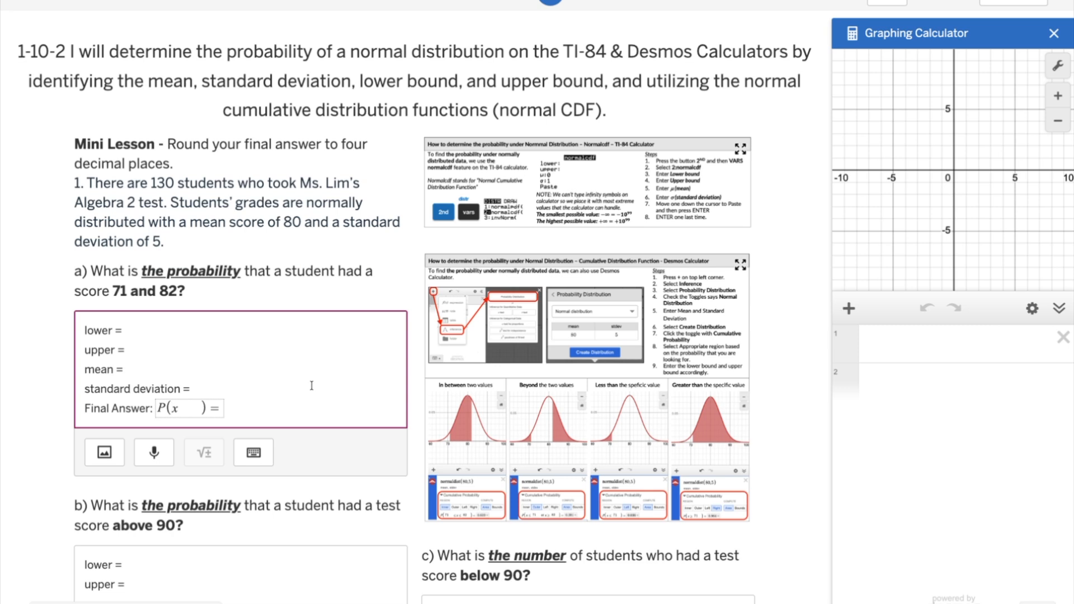
left_click_drag(167, 409, 159, 409)
left_click(174, 409)
type("71<")
key("Right")
type("<=")
type("82")
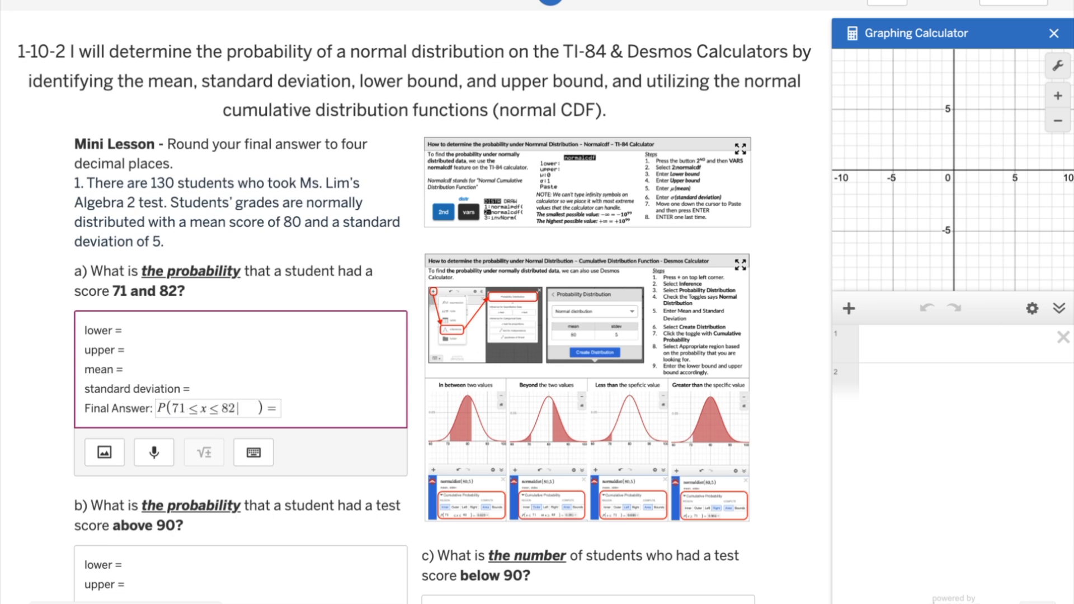
Step: Remove the extra spaces between 82 and the closing parenthesis in part a's probability expression
key("Right")
key("Right")
key("Right")
key("Left")
key("BackSpace")
key("BackSpace")
key("BackSpace")
key("BackSpace")
key("BackSpace")
key("BackSpace")
key("BackSpace")
Step: Fill in part a's parameters: lower = 71, upper = 82, mean = 80 and standard deviation = 5
left_click(141, 329)
type("71")
left_click(133, 352)
type("82")
left_click(152, 368)
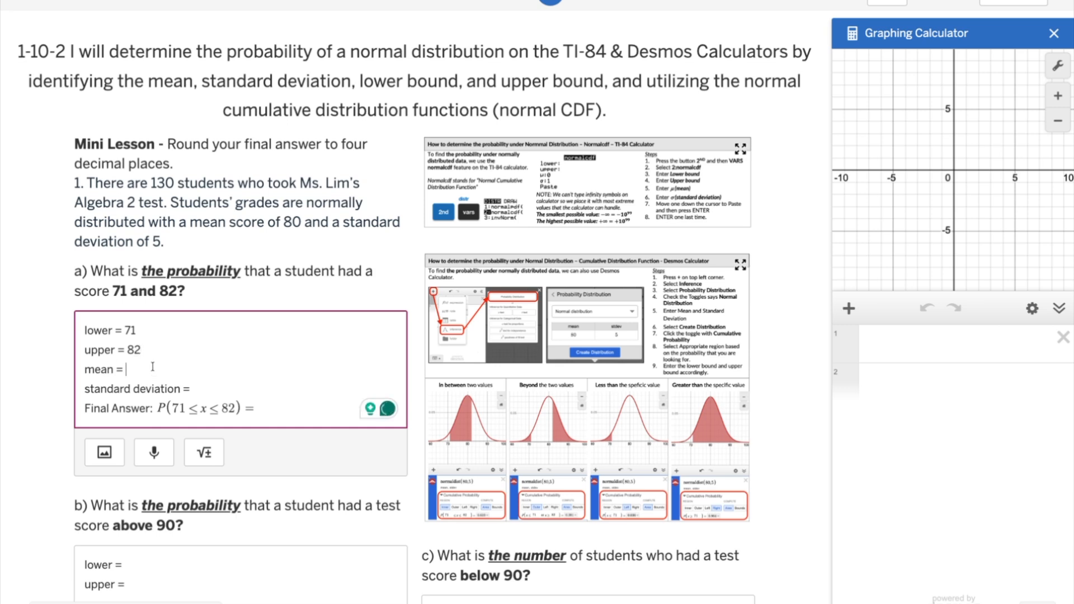
type("80")
left_click(199, 383)
type("5")
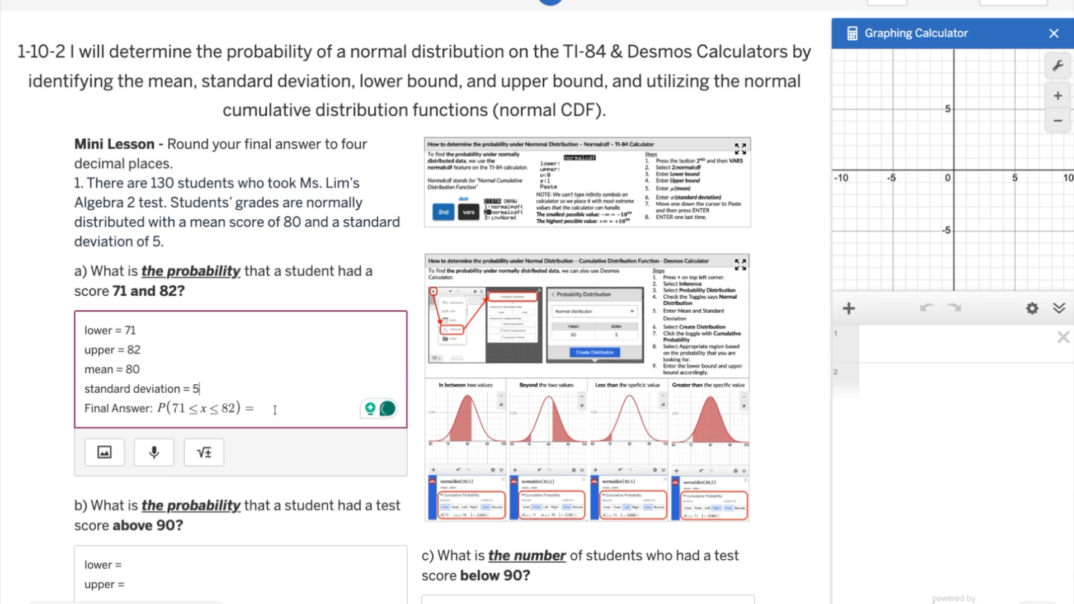
Step: Create a normal probability distribution with mean 80 and standard deviation 5 in the graphing calculator
left_click(855, 315)
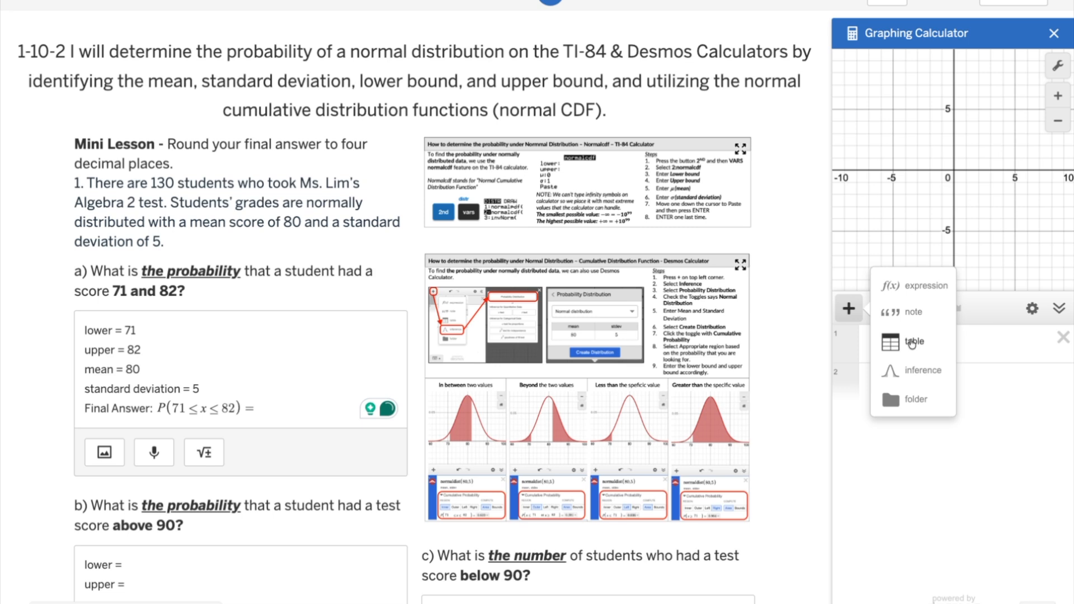
left_click(942, 371)
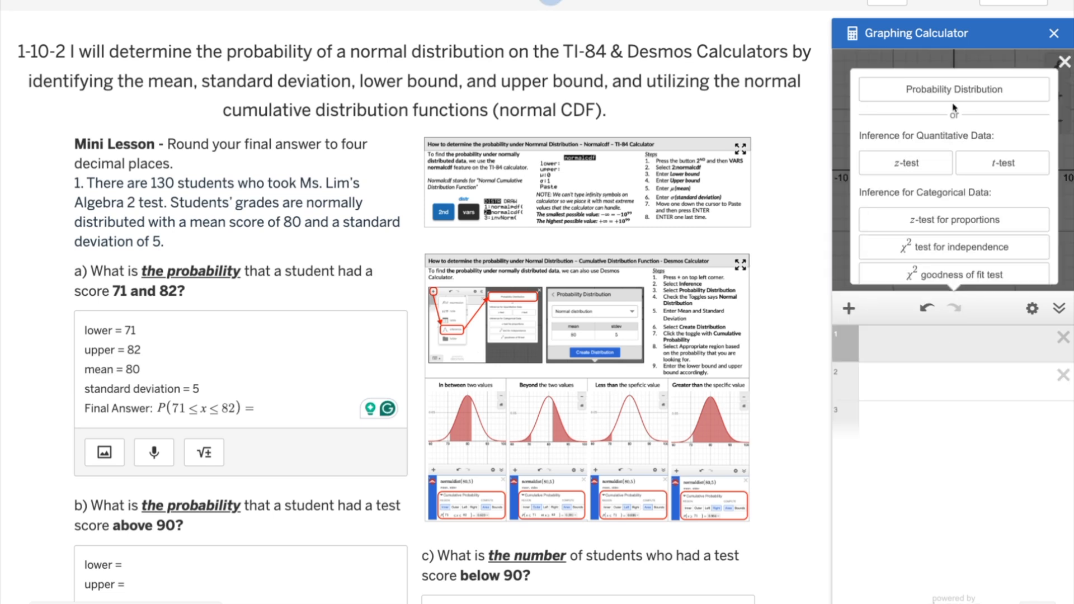
left_click(1029, 90)
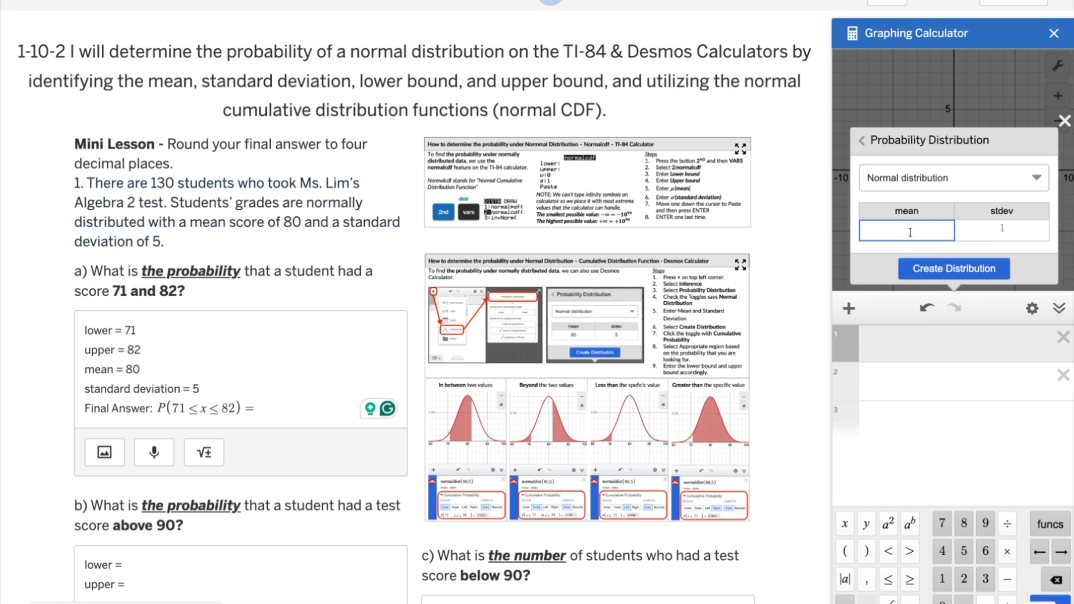
type("80")
left_click(1025, 233)
type("5")
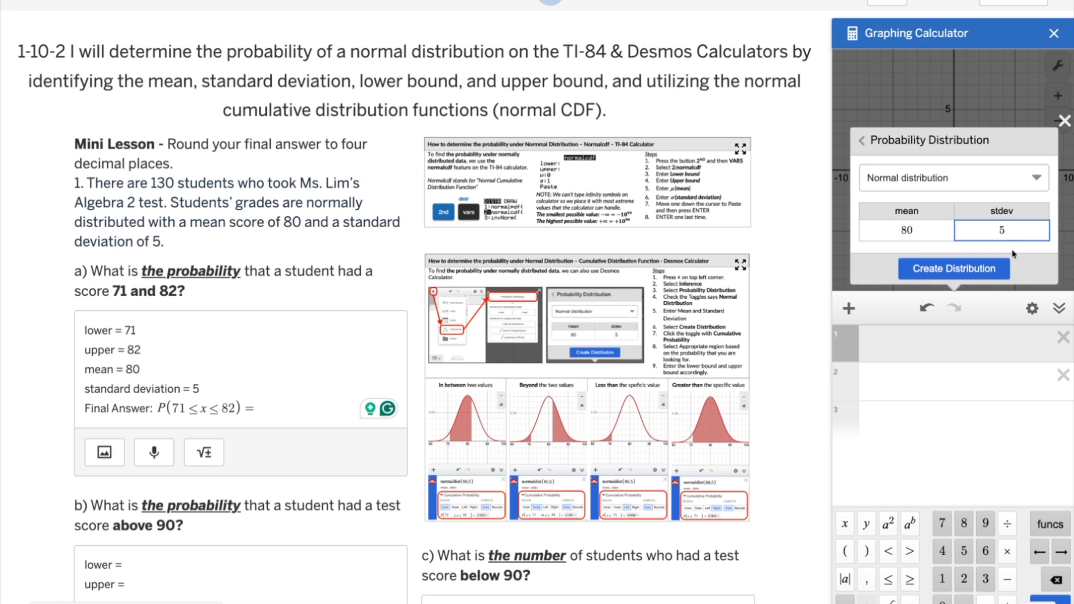
left_click(999, 278)
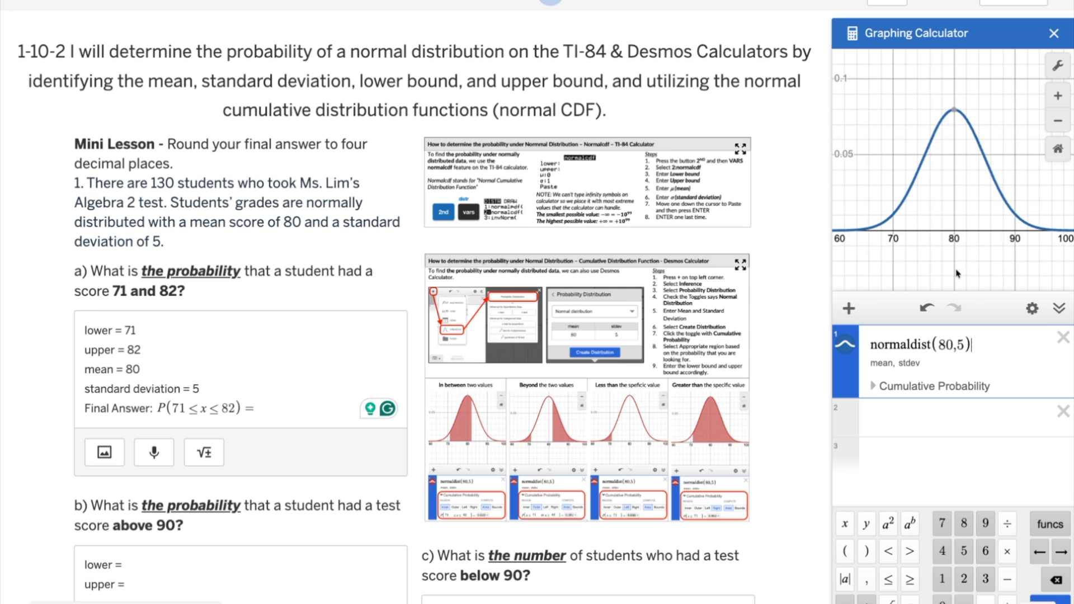
Step: Show the distribution's cumulative probability, preview the Outer, Left and Right regions, and return to the Inner region
left_click(873, 387)
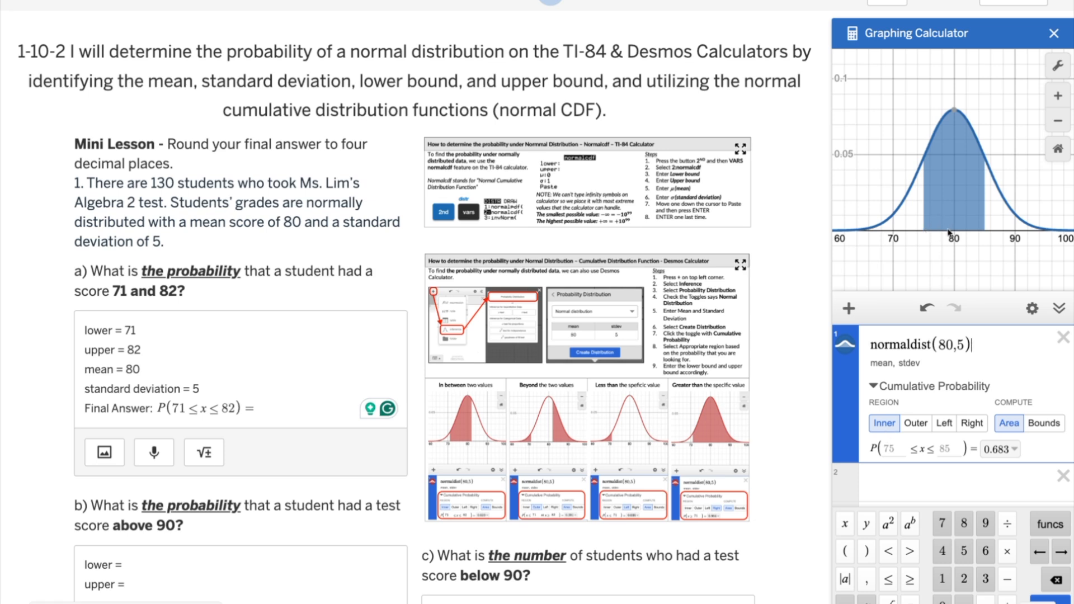
left_click(916, 424)
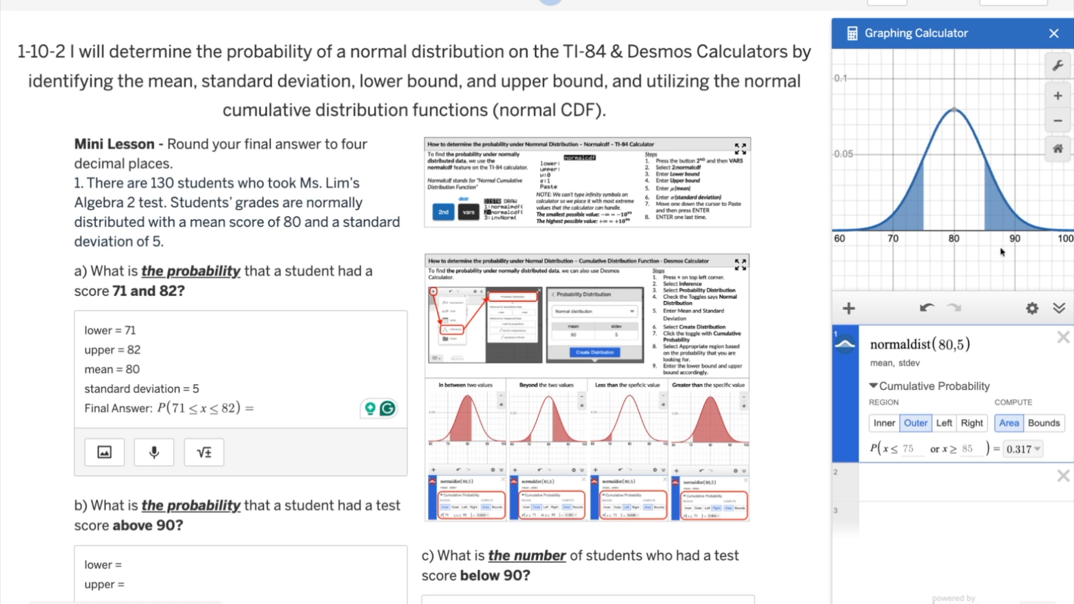
left_click(946, 424)
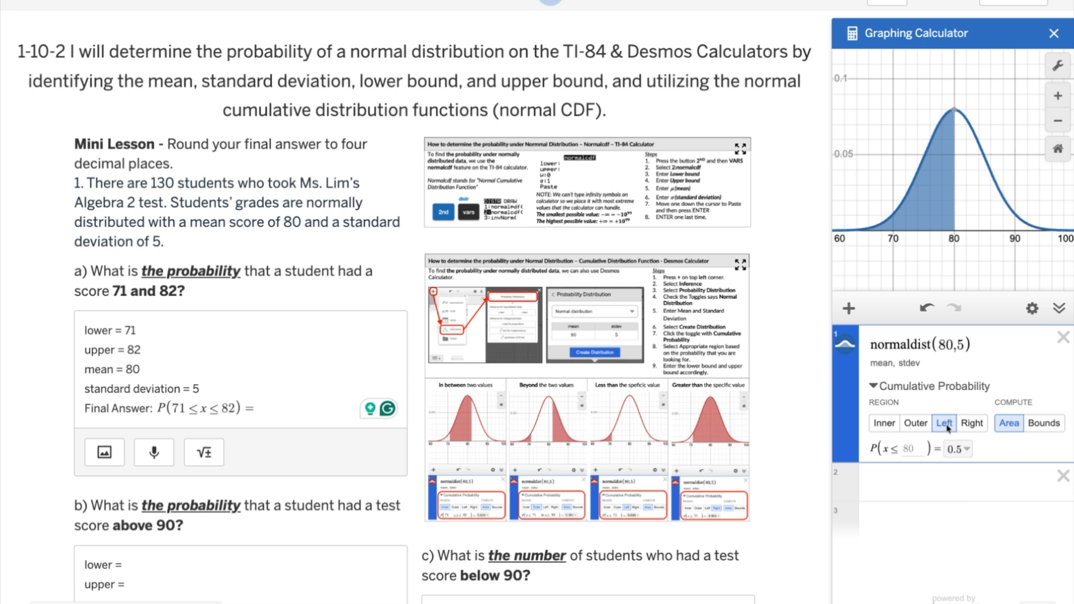
left_click(972, 425)
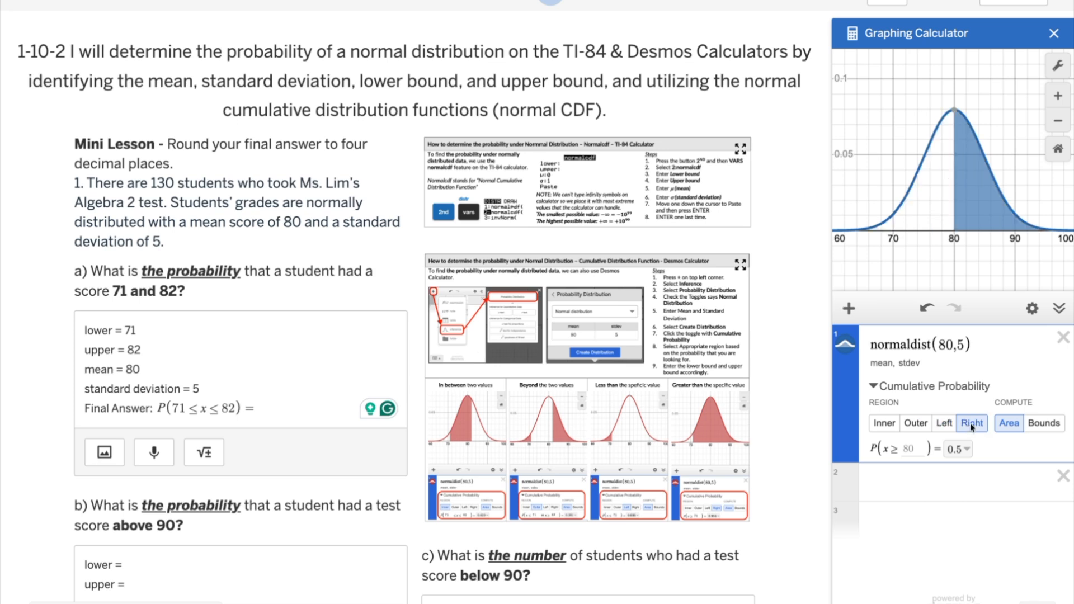
left_click(886, 424)
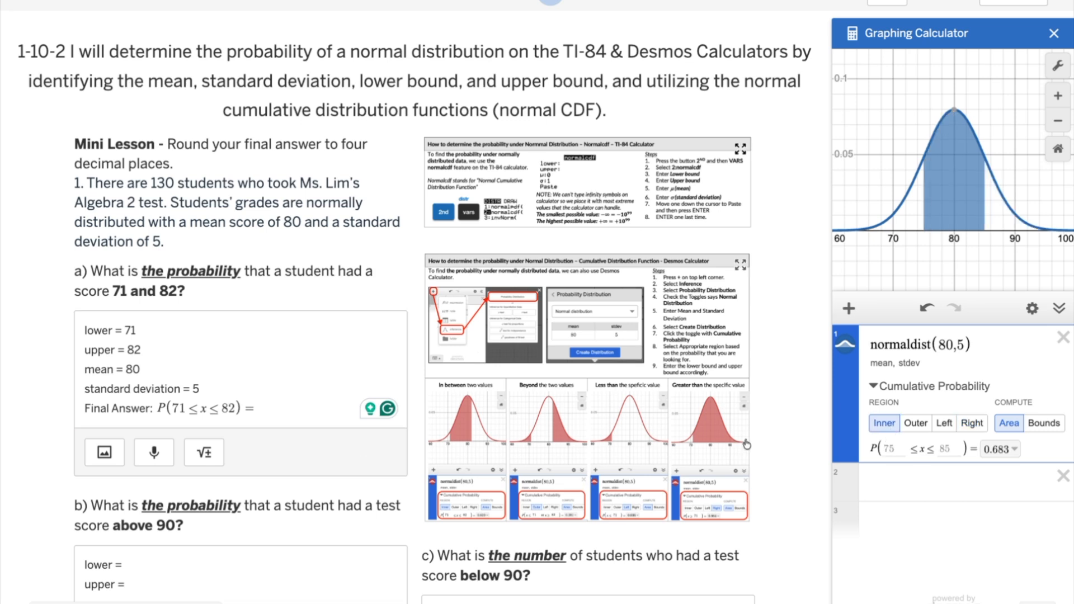
Step: Set the inner region's bounds to 71 and 82 and export the full-precision cumulative probability to the expression list
left_click(894, 449)
type("71")
left_click(948, 449)
type("82")
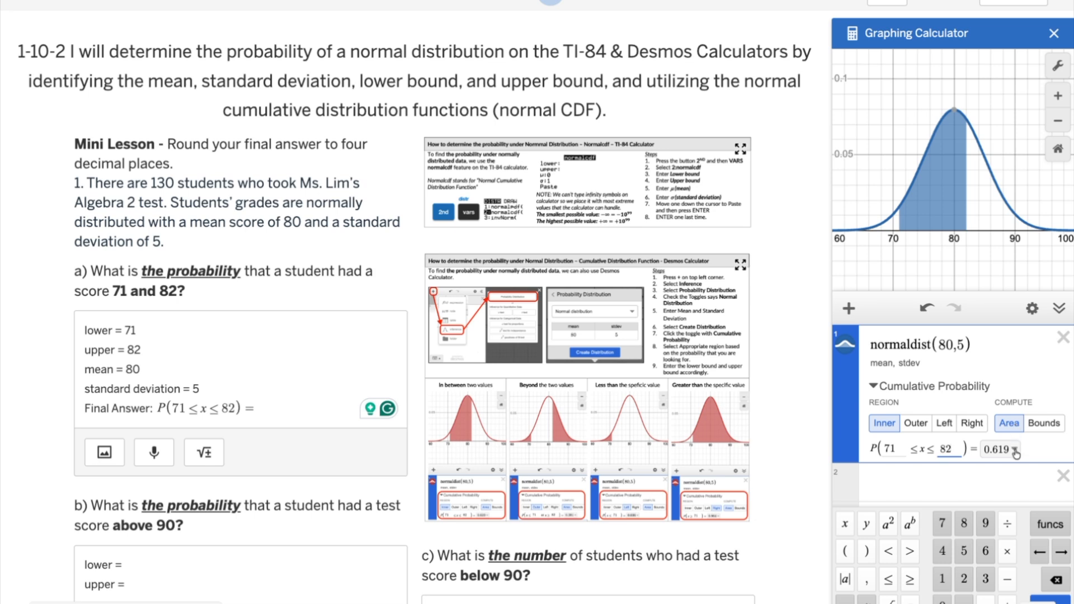
left_click(1014, 451)
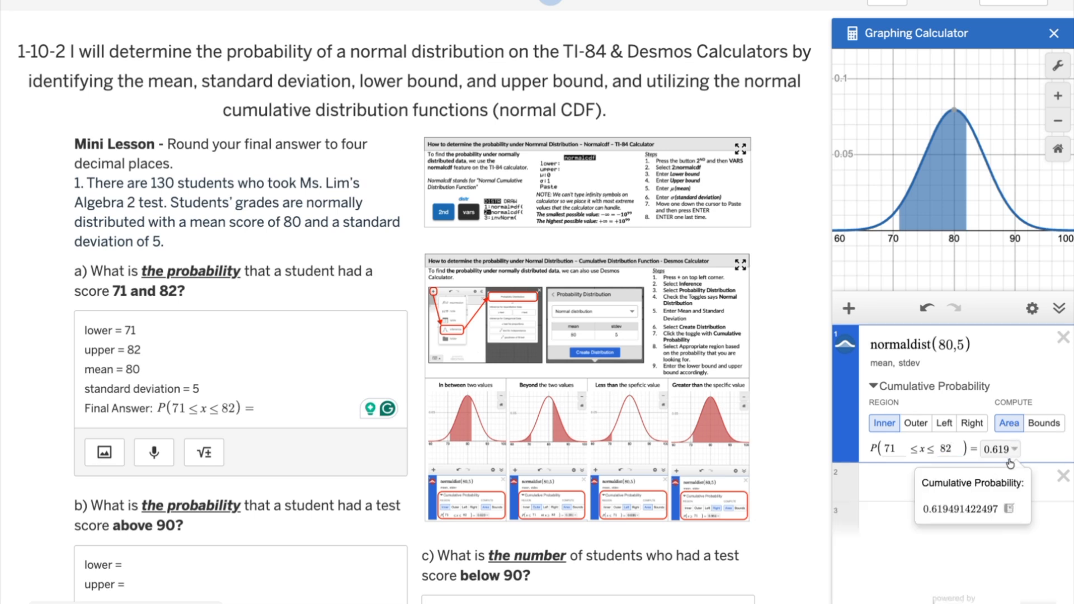
left_click(1009, 509)
Step: Copy the exported probability 0.619491422497 and paste it after the equals sign in part a's final answer
key("shift+Left")
key("shift+Left")
key("shift+Left")
key("shift+Left")
key("shift+Left")
key("shift+Left")
key("shift+Left")
key("shift+Left")
key("shift+Left")
key("shift+Left")
key("shift+Left")
key("shift+Left")
key("shift+Left")
key("shift+Left")
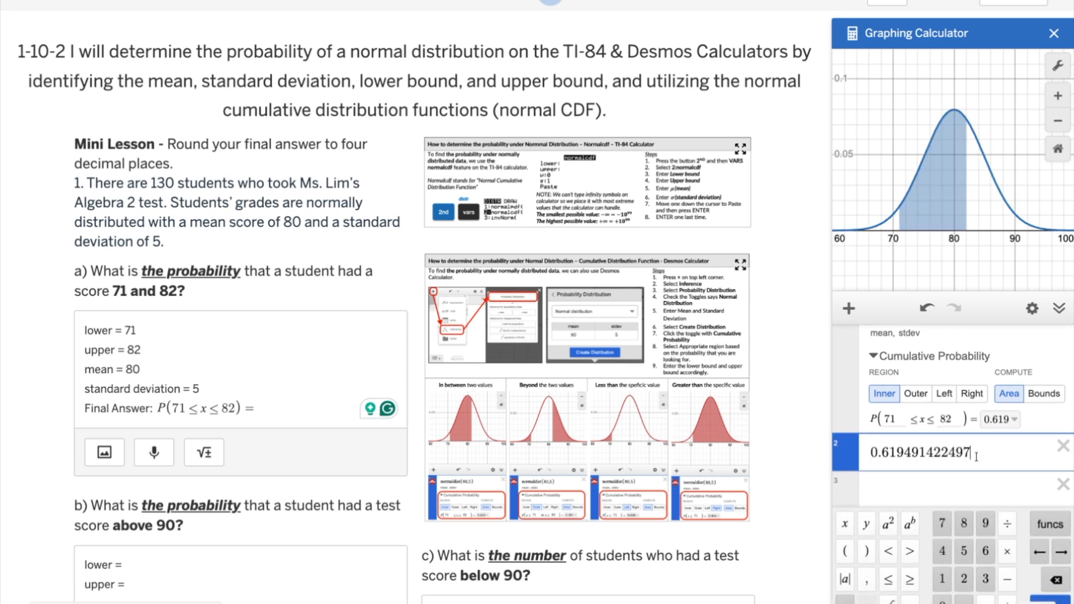
key("ctrl+c")
left_click(322, 414)
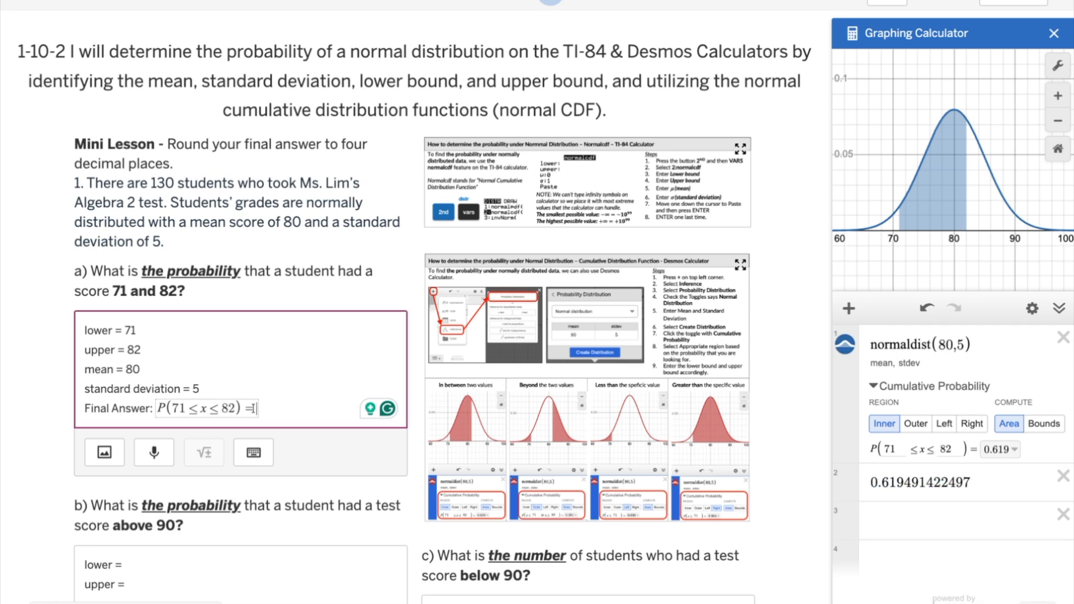
key("ctrl+v")
left_click_drag(325, 144, 324, 163)
left_click(351, 412)
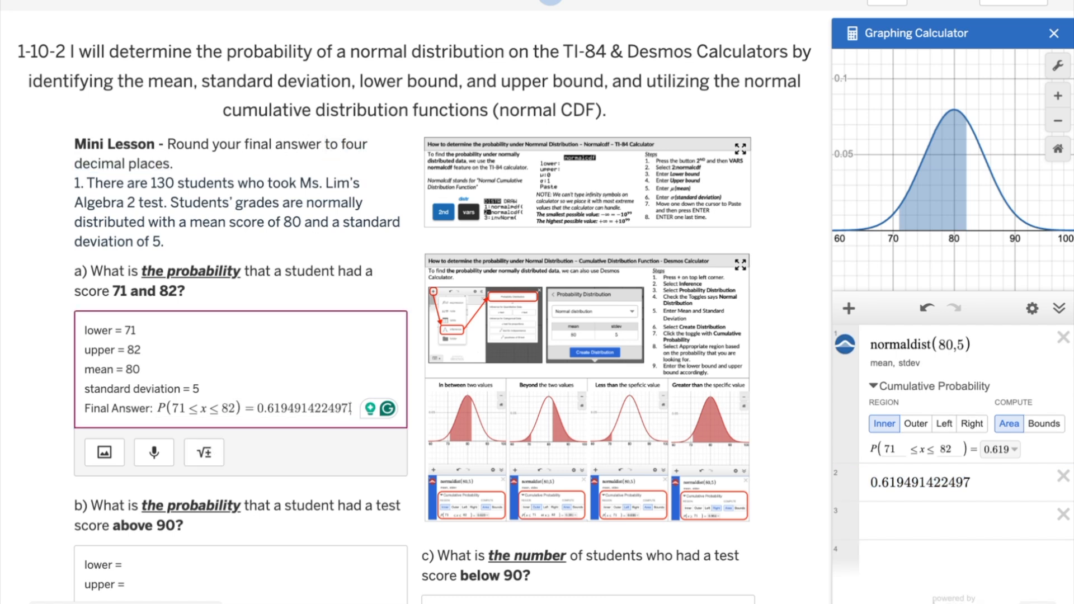
Step: Add the rounded value ≈ 0.6195 as a math expression on a new line below part a's final answer
key("Return")
left_click(204, 472)
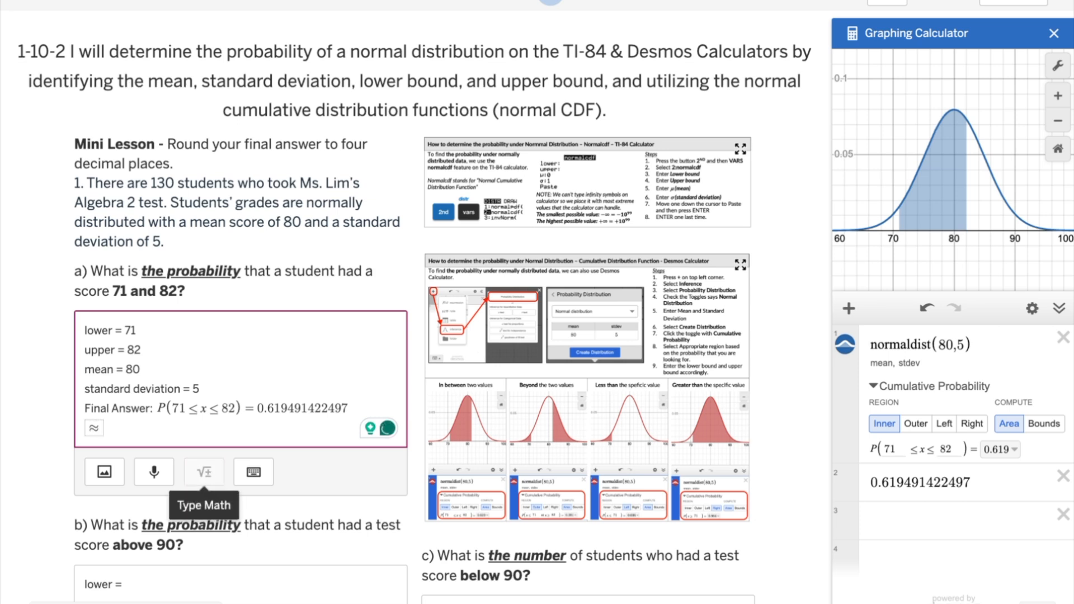
type("0.6195")
left_click(299, 408)
left_click(275, 434)
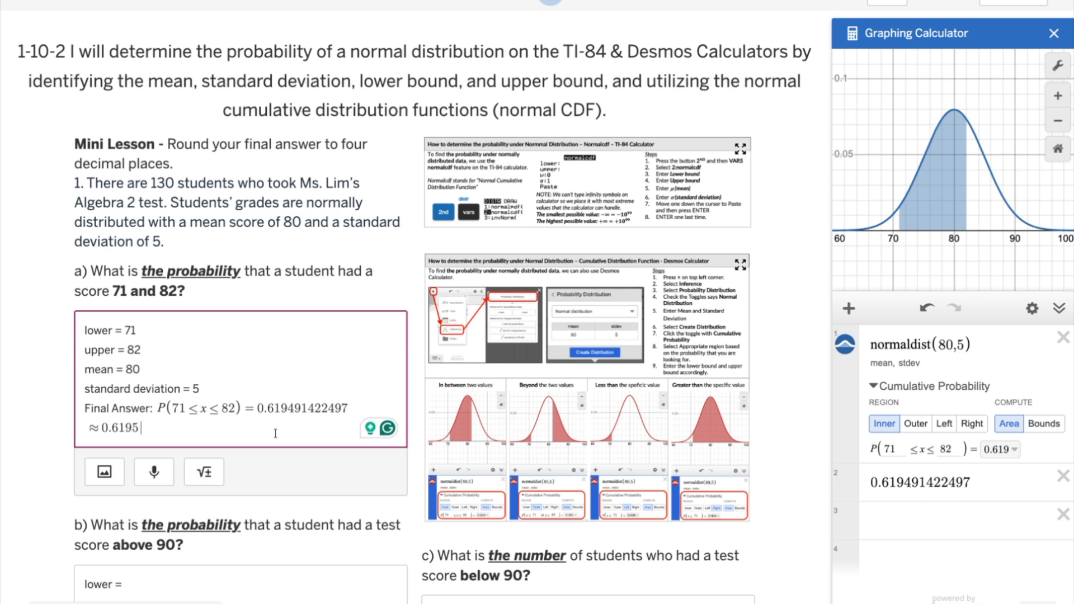
Step: Switch the cumulative probability to the Right region with a bound of 90 for part b
scroll(276, 434, "down", 5)
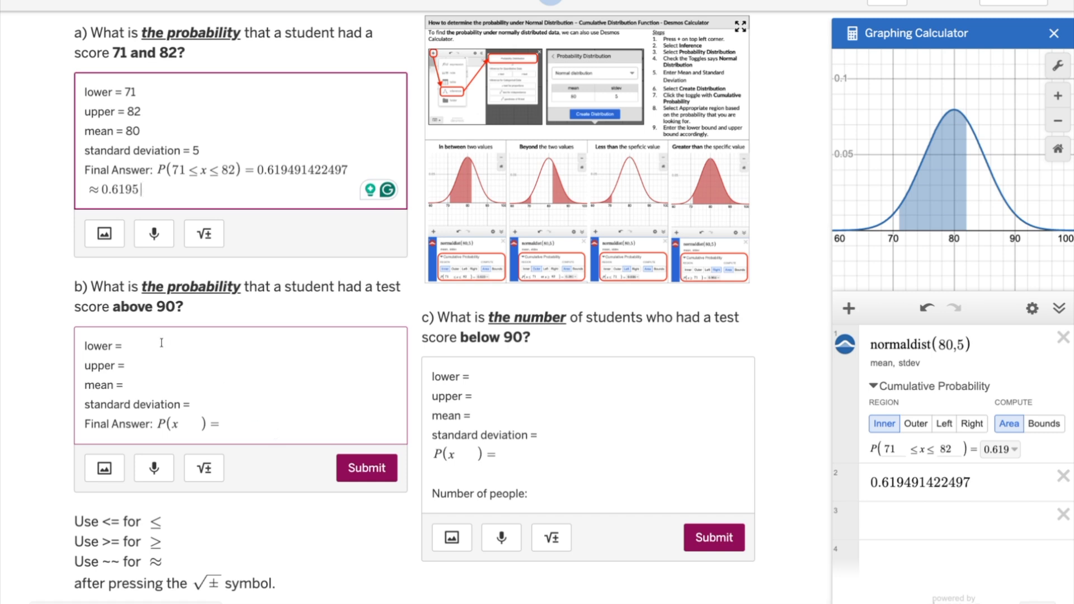
left_click_drag(147, 287, 181, 306)
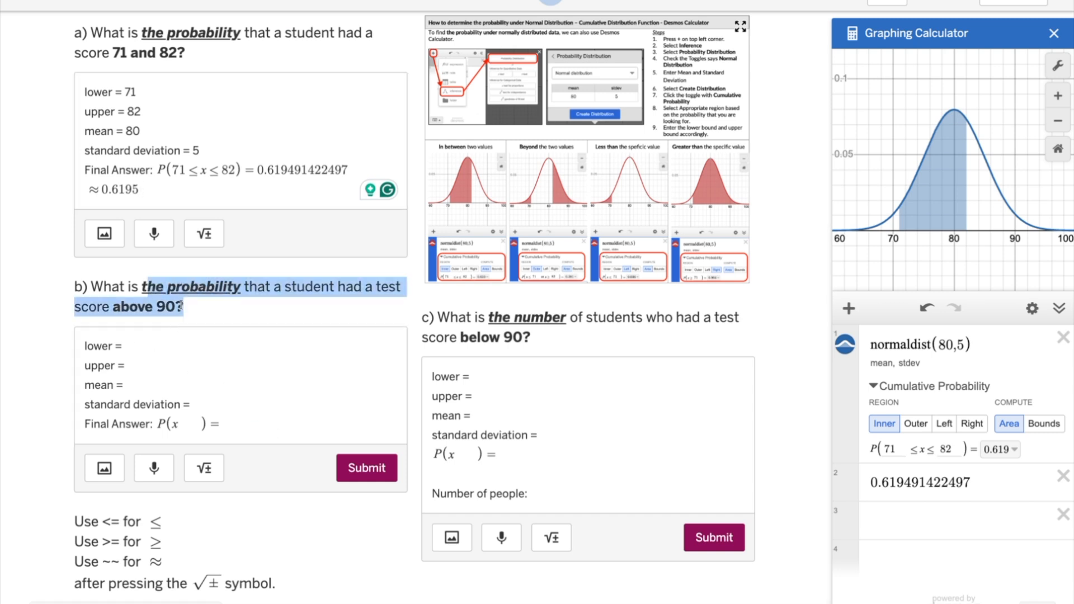
left_click(275, 317)
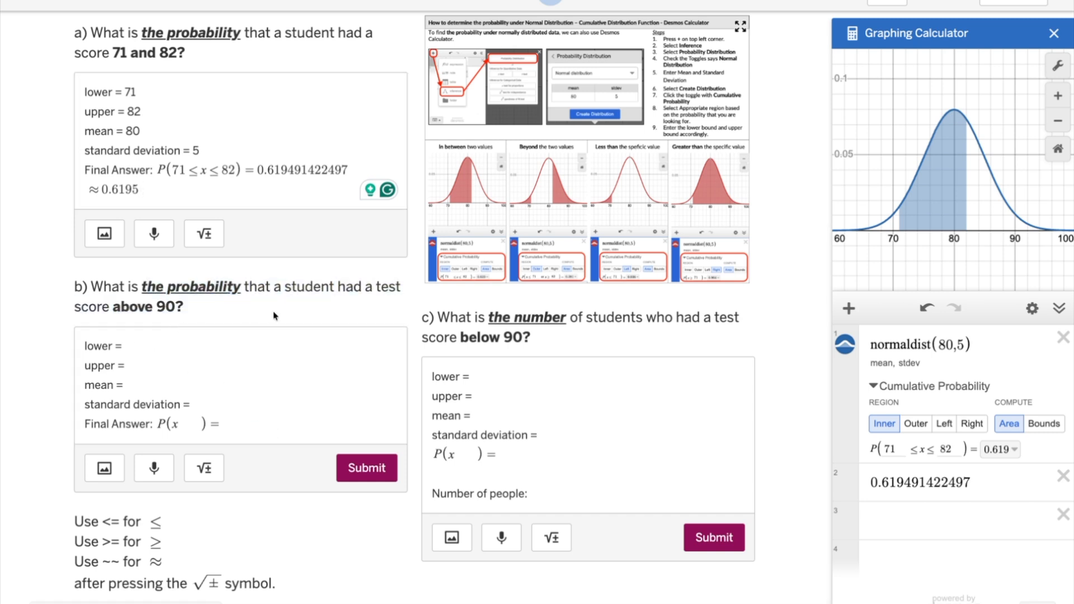
left_click(975, 427)
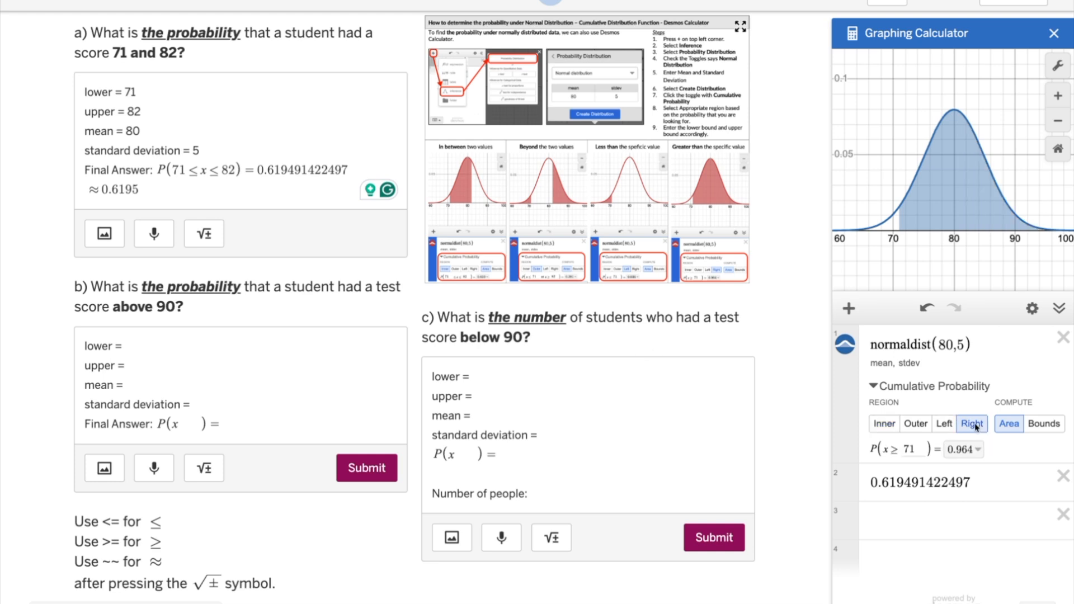
left_click(914, 448)
key("BackSpace")
key("BackSpace")
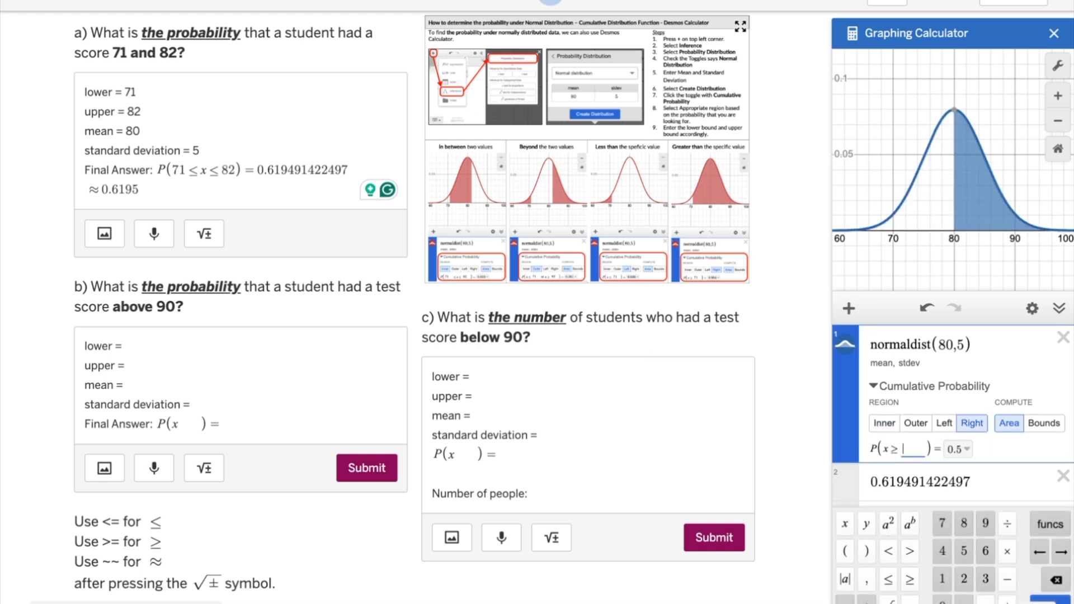
type("90")
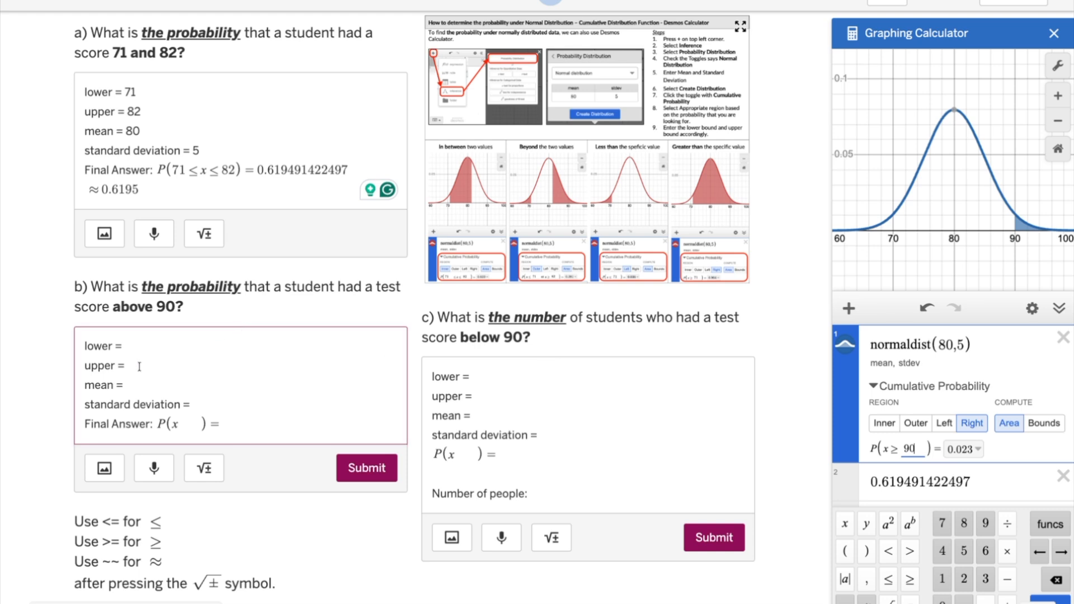
Step: Fill in part b's bounds as lower = 90 and upper = infinity
left_click(136, 347)
type("90")
left_click(138, 367)
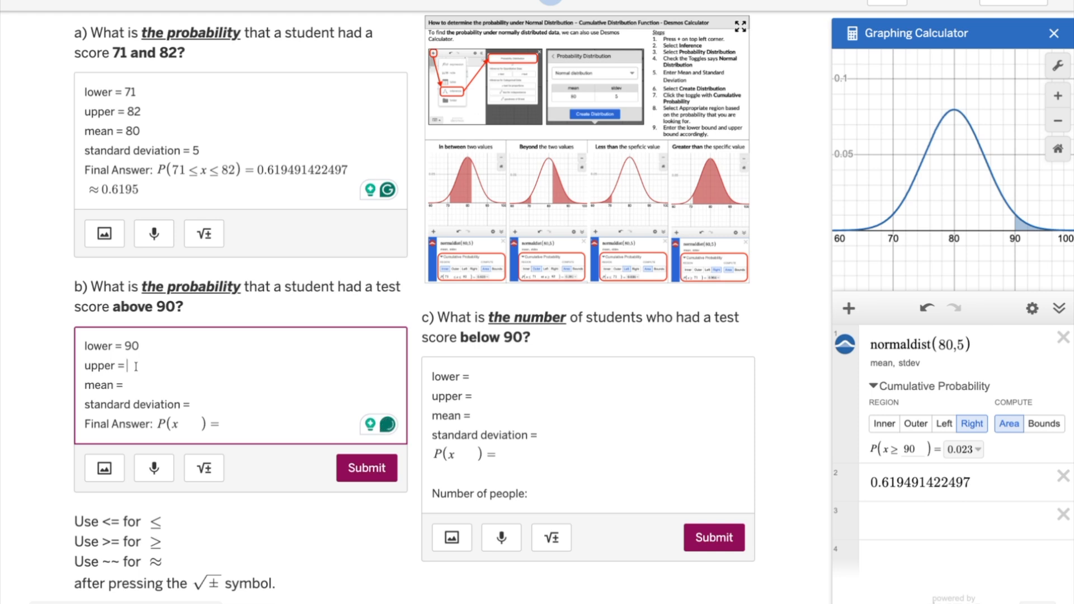
type("infinitiy")
key("BackSpace")
key("BackSpace")
type("y")
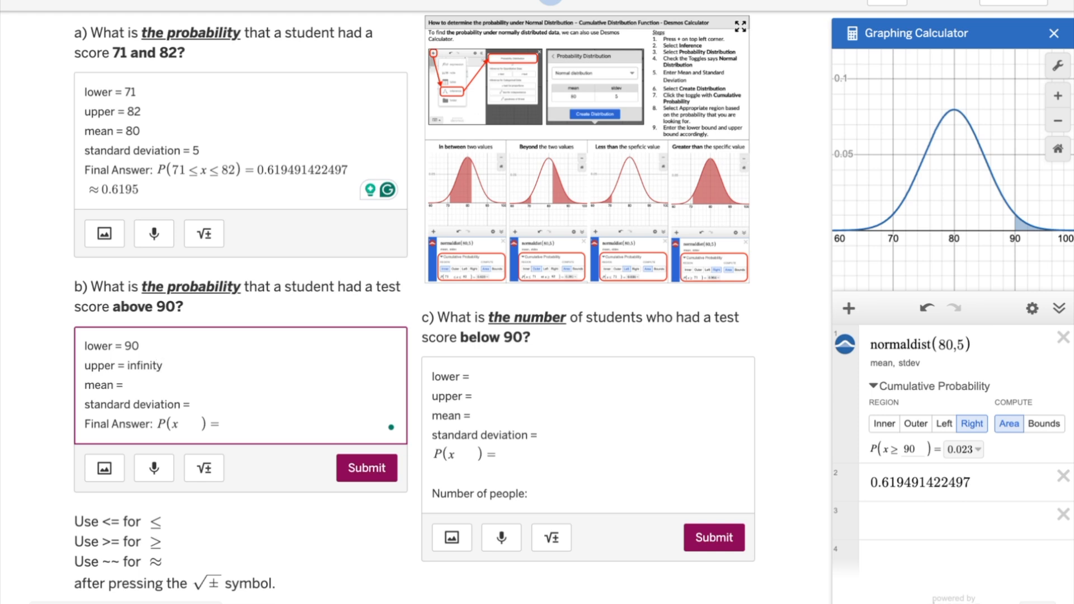
type(" (")
type("10")
type("&")
Step: Append (10^99) after infinity in part b's upper bound, with the power written as a math expression
key("BackSpace")
key("BackSpace")
key("BackSpace")
left_click(211, 471)
type("10^99")
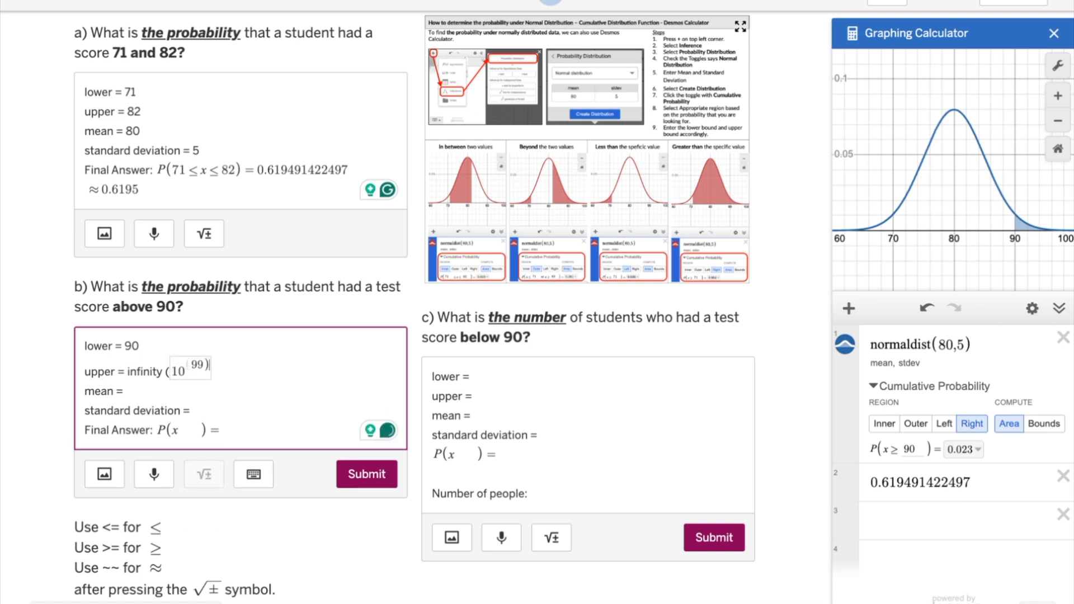
type(")")
key("BackSpace")
key("Right")
type(")")
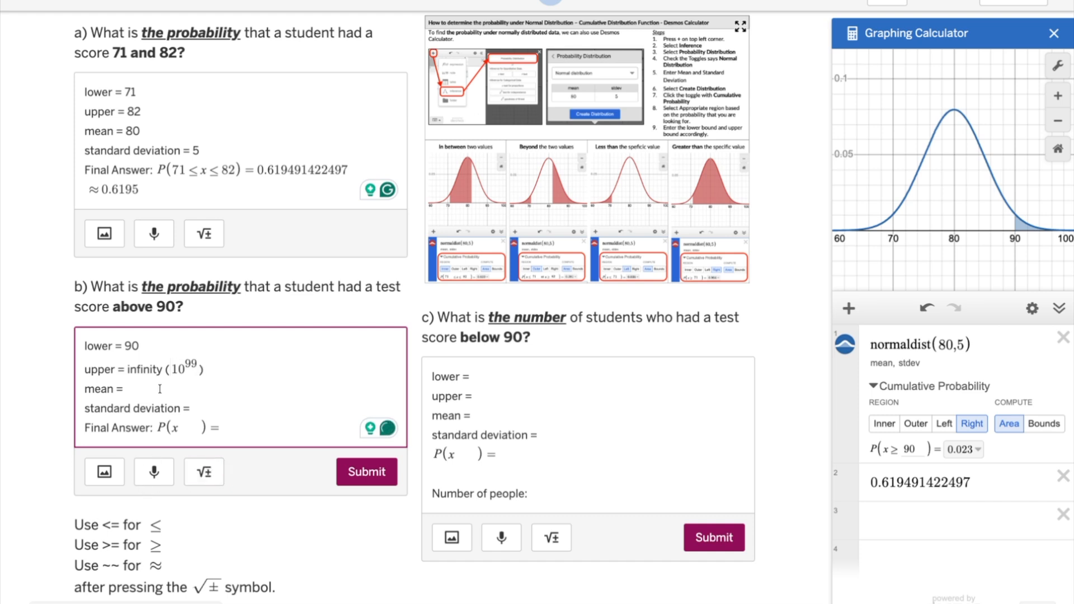
type("80")
Step: Fill in part b's mean as 80 and standard deviation as 5
left_click(193, 407)
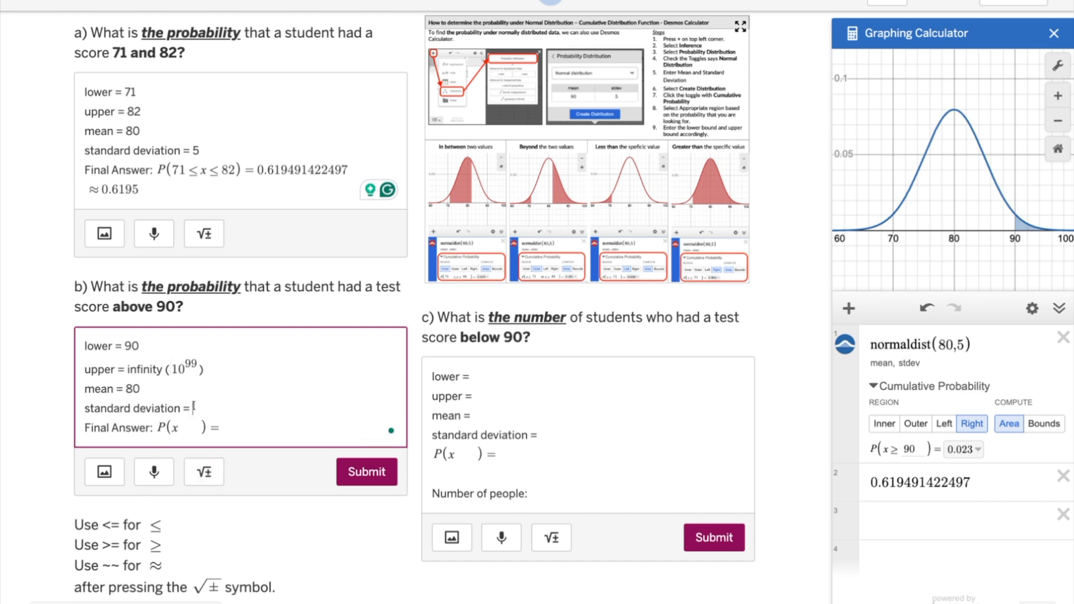
type("5")
Step: Complete part b's inequality as P(x ≥ 90) and export the calculator's cumulative probability snapshot to the expression list
left_click(181, 428)
type(">")
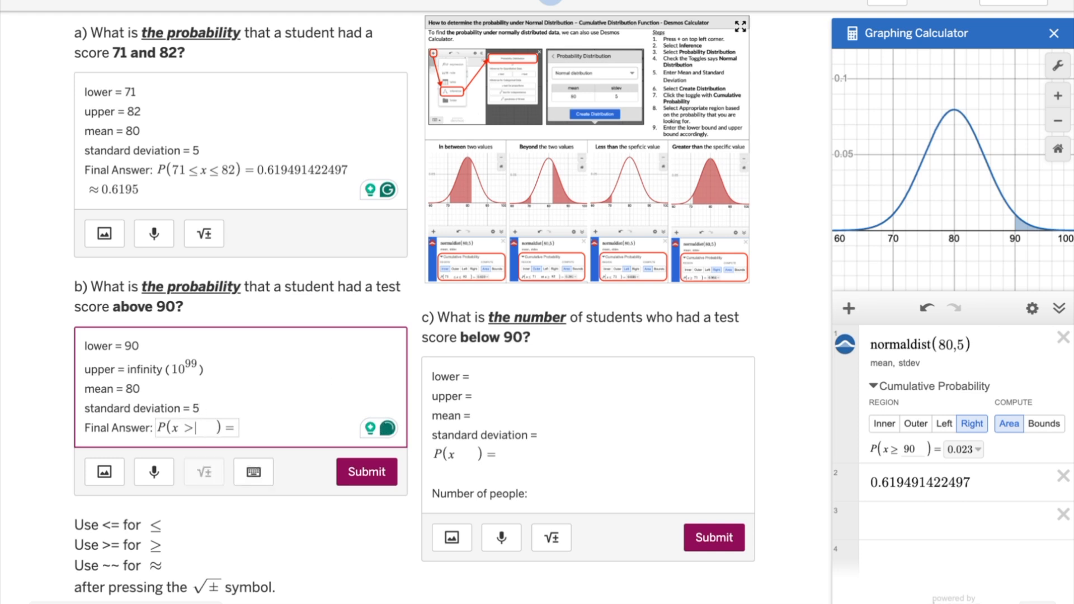
type("90")
left_click(976, 451)
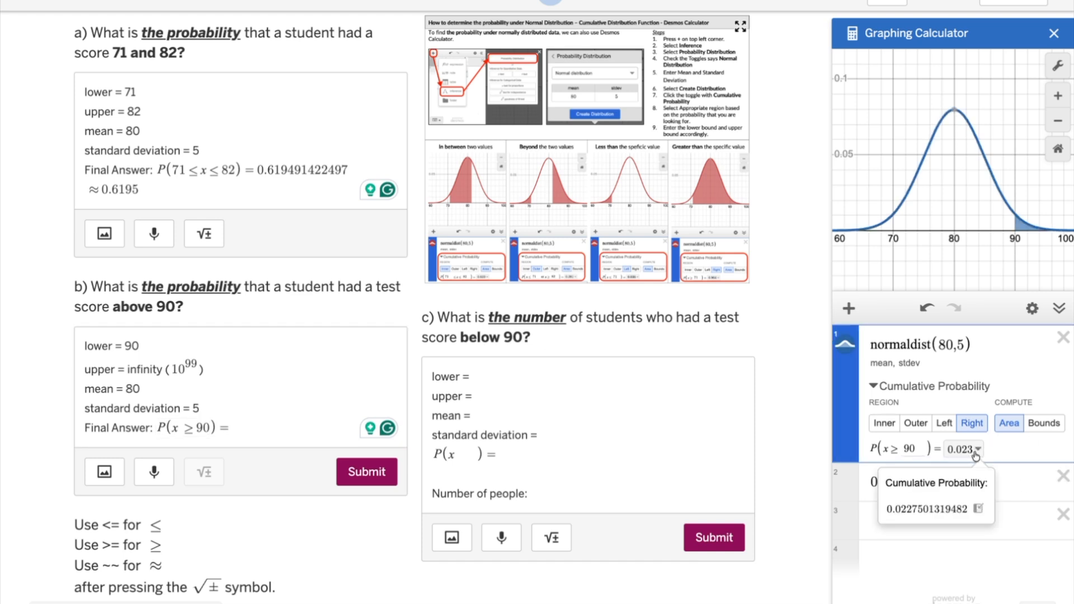
left_click(982, 511)
Step: Paste 0.619491422497 as part b's final answer and add a rounded line below it reading ≈ 0.61
left_click(224, 428)
key("ctrl+v")
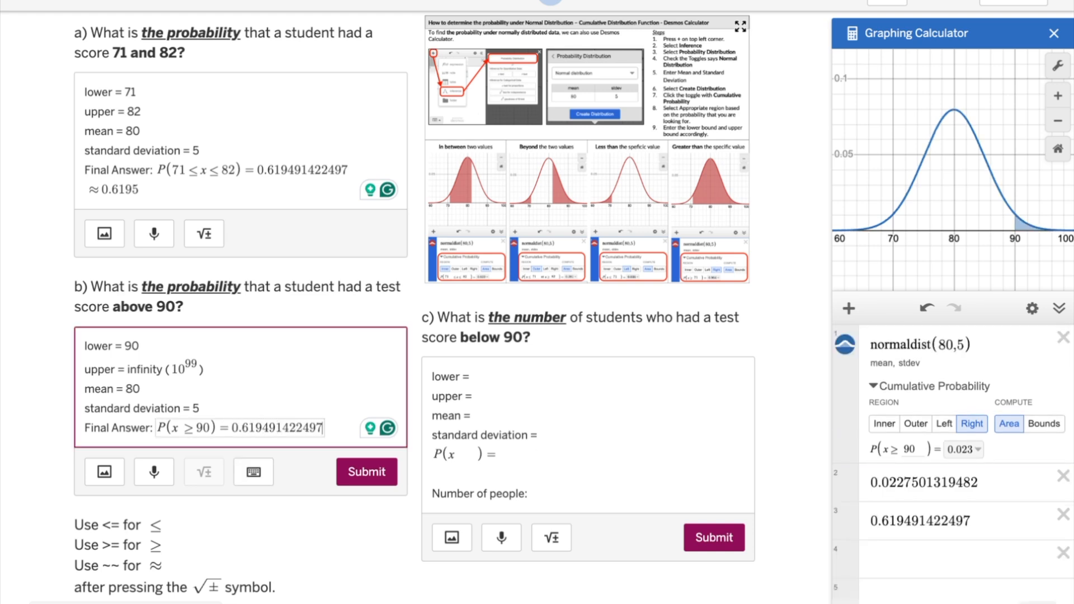
key("Return")
left_click(201, 493)
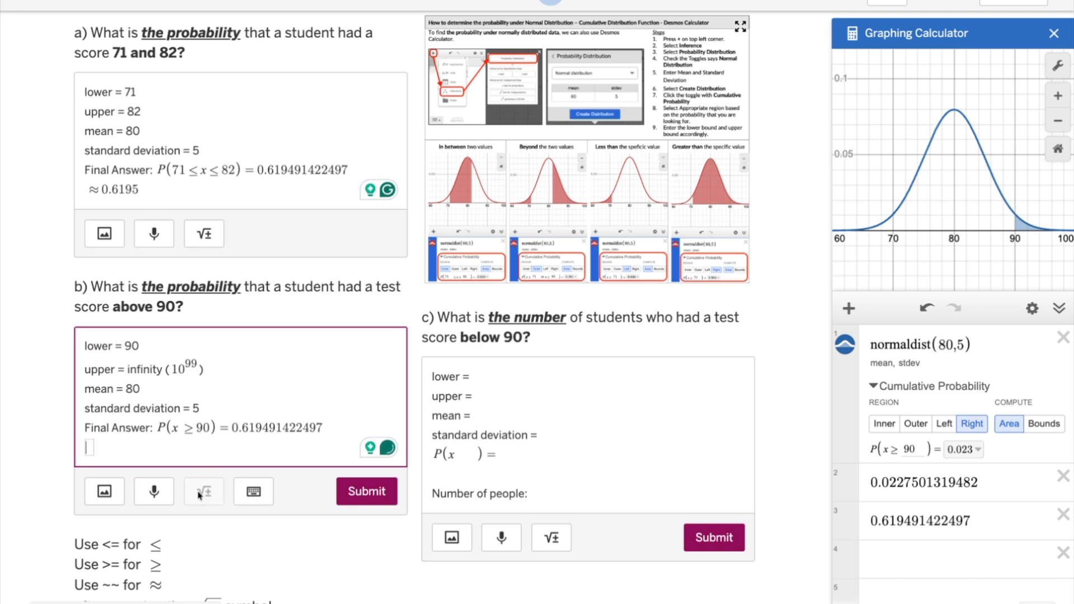
type("~~")
type("0.6")
type("1")
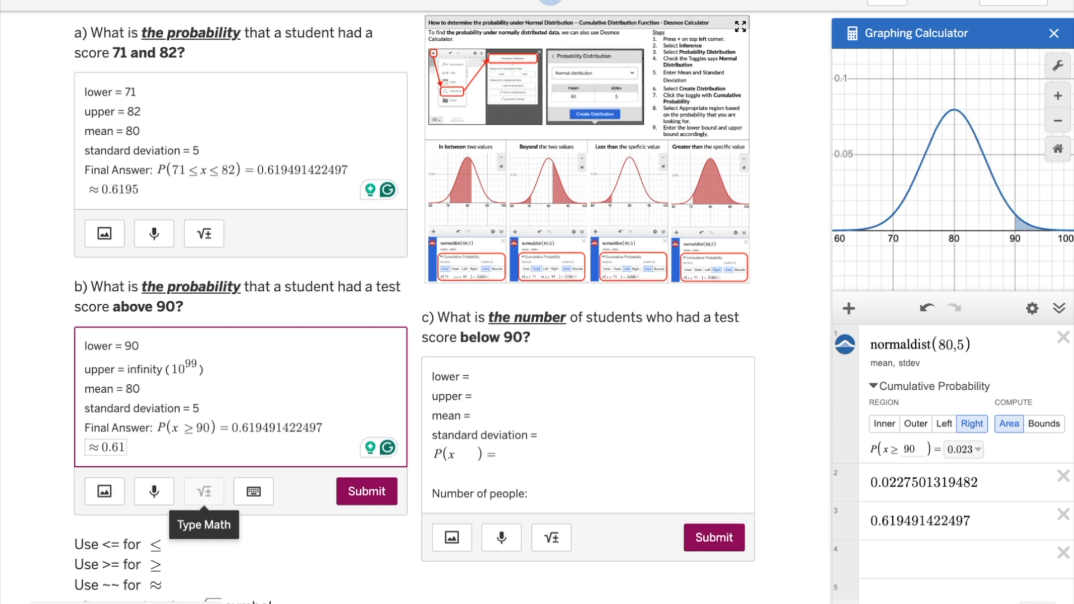
Step: Replace the decimal in part b's final answer with 0.0227501319482 copied from the calculator's expression list
left_click_drag(979, 482, 896, 482)
left_click_drag(981, 454, 863, 456)
left_click(325, 442)
left_click(238, 427)
left_click_drag(232, 427, 325, 428)
key("ctrl+v")
Step: Correct part b's rounded answer to ≈ 0.0228
left_click(123, 448)
key("BackSpace")
key("BackSpace")
type("022")
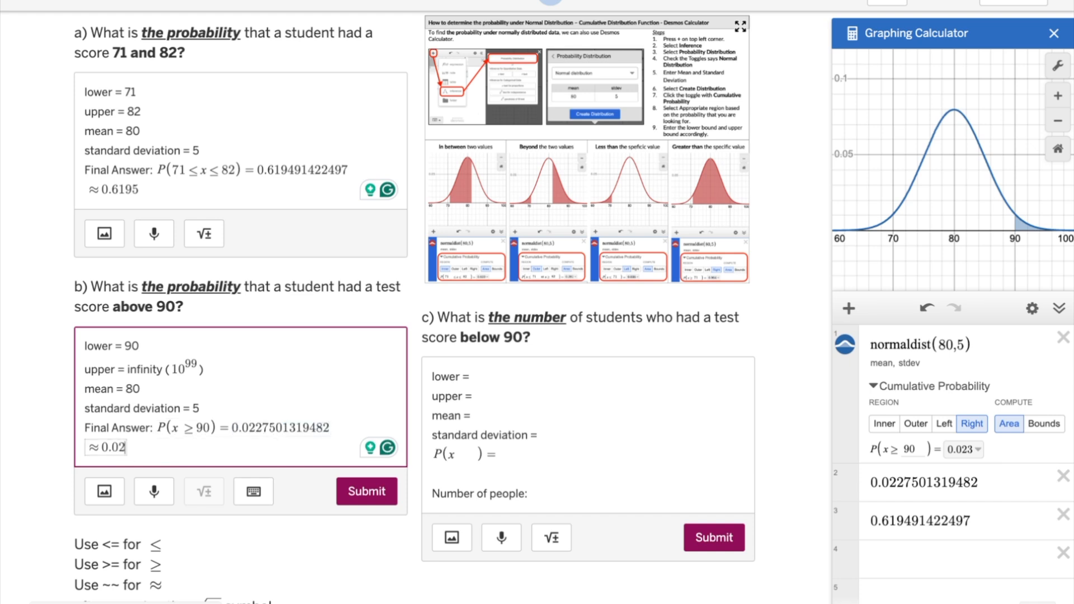
type("8")
left_click(262, 294)
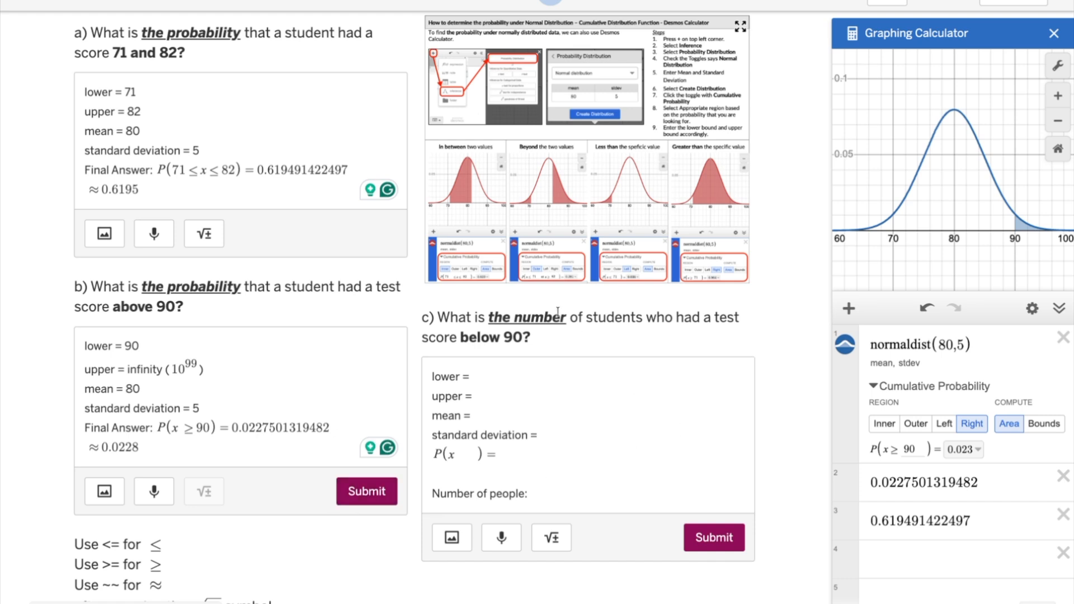
Step: Fill in part c's upper bound as 90
left_click_drag(568, 317, 462, 338)
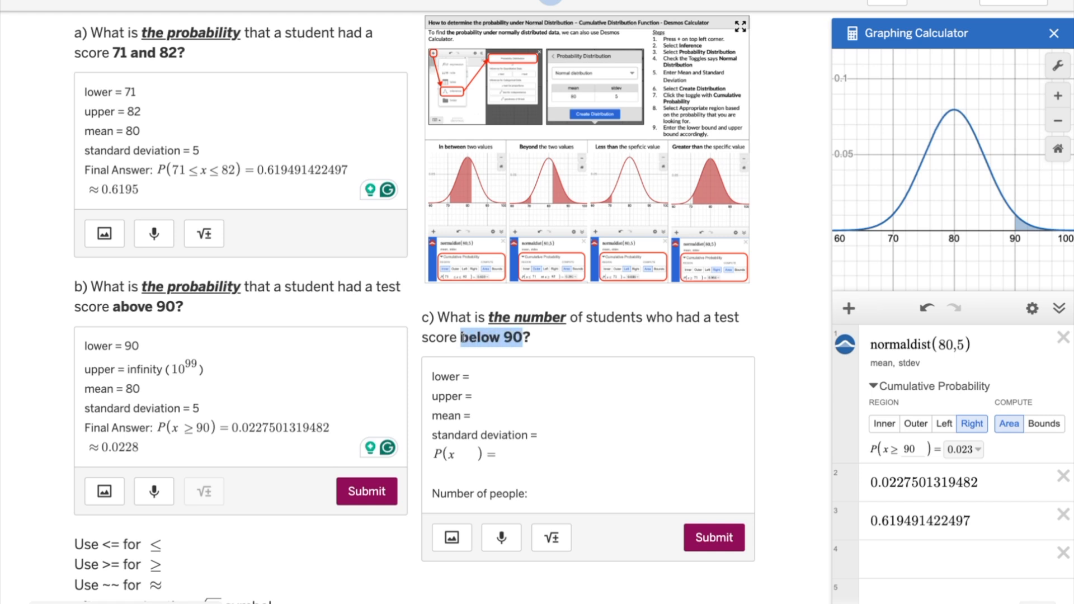
left_click(503, 366)
left_click(472, 394)
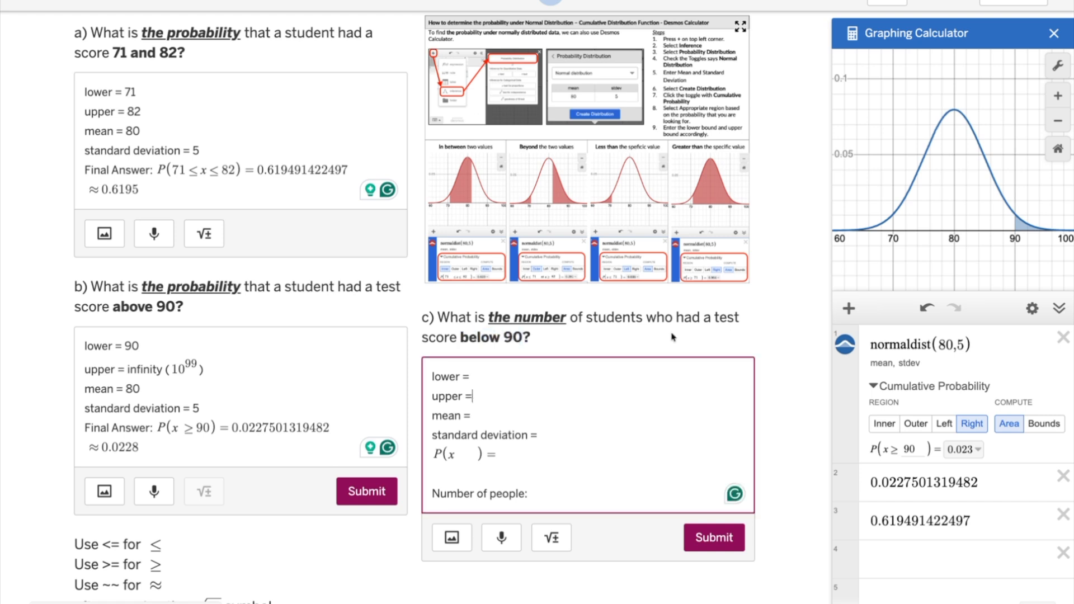
type("90")
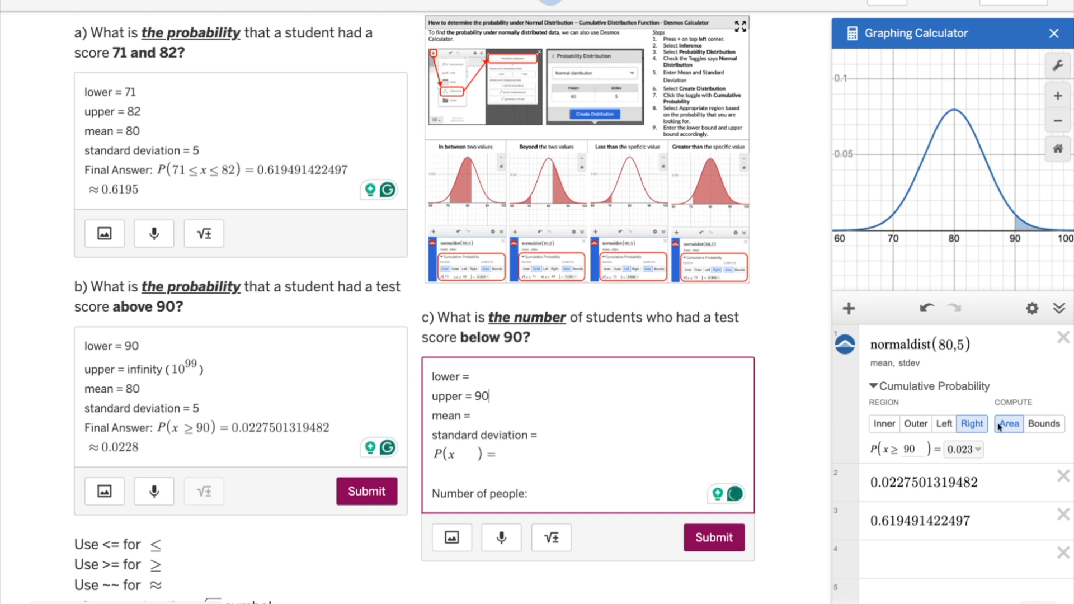
Step: Switch the cumulative probability to the Left region and export its full value to the expression list for copying
left_click(946, 424)
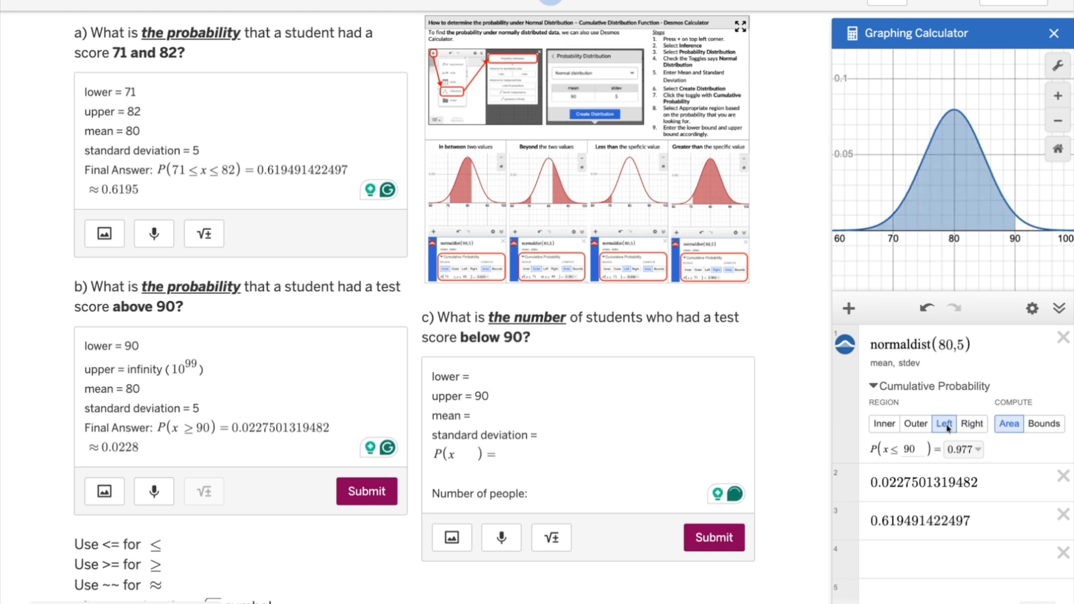
left_click(975, 450)
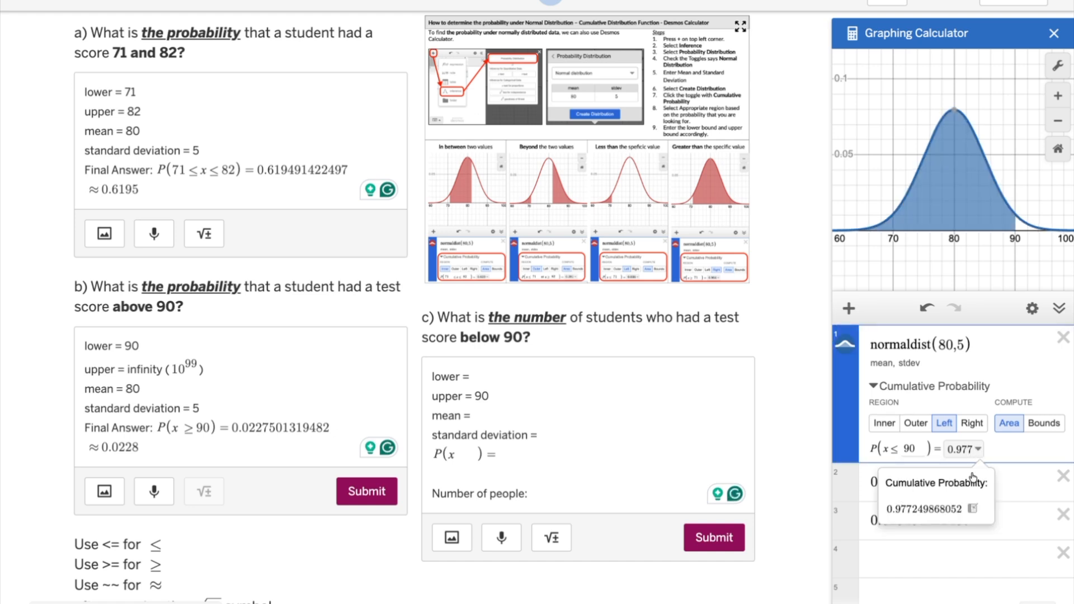
left_click(979, 510)
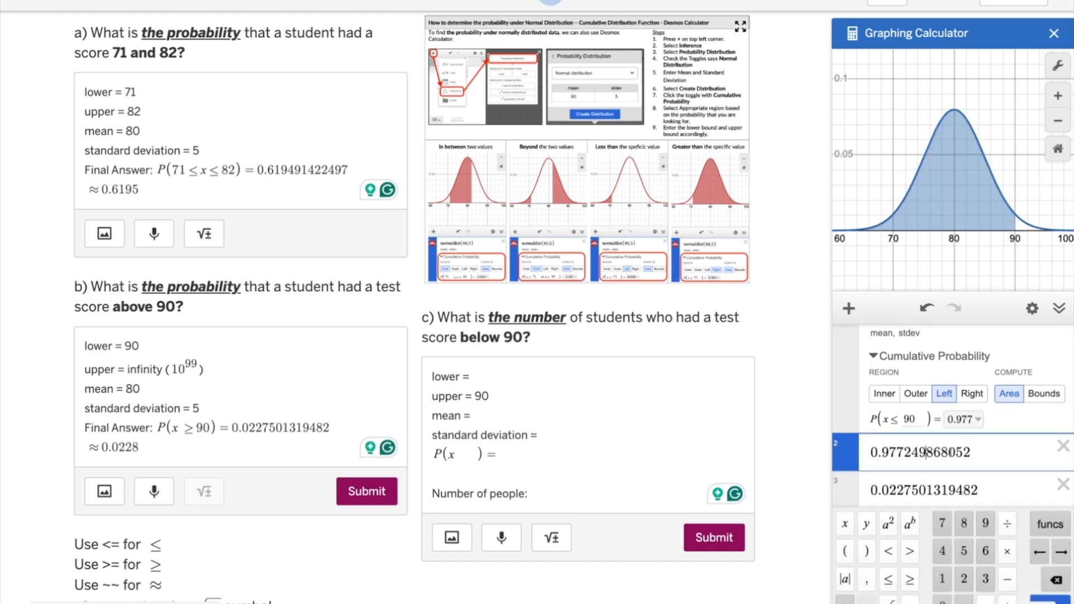
key("ctrl+a")
key("ctrl+c")
Step: Complete part c's probability line as P(x ≤ 90) = 0.977249868052, pasting the copied decimal
left_click(498, 453)
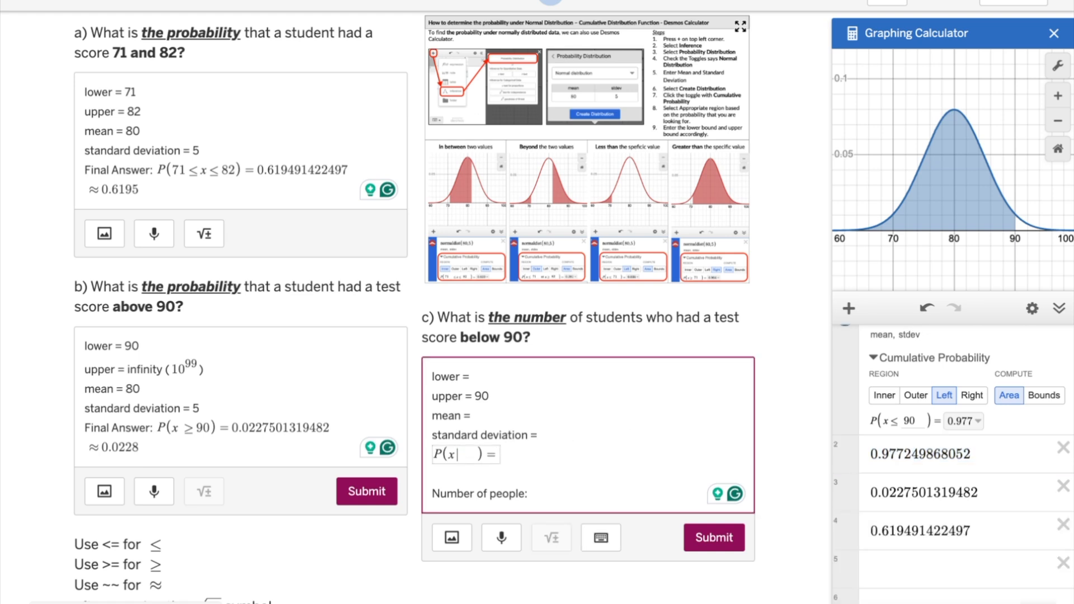
type("<")
type("90")
key("Left")
key("BackSpace")
key("BackSpace")
key("BackSpace")
key("BackSpace")
key("BackSpace")
key("BackSpace")
key("End")
key("ctrl+v")
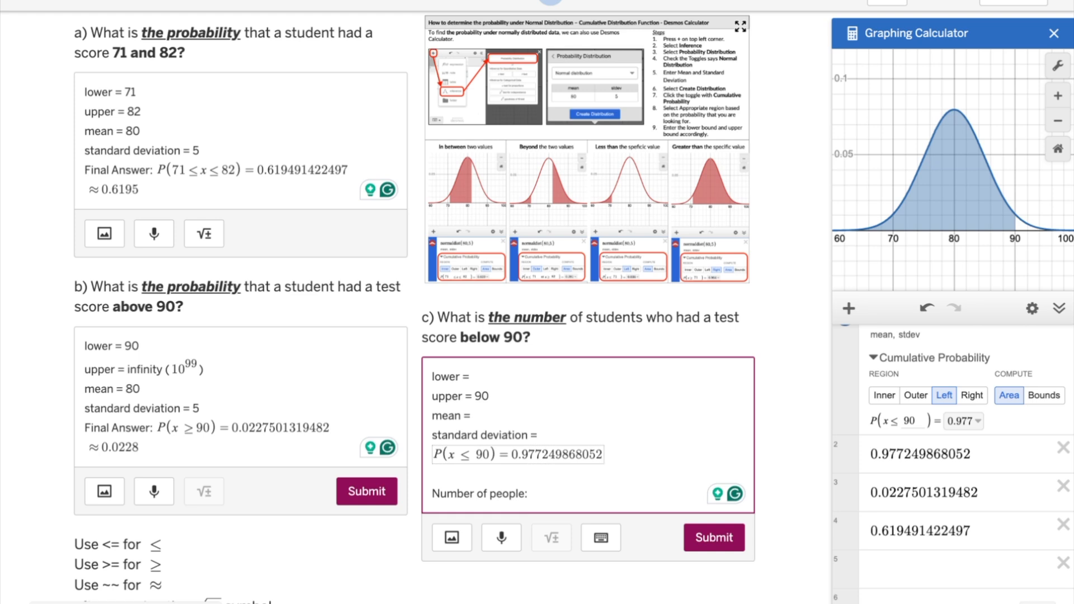
Step: Fill in part c's mean as 80 and standard deviation as 5
left_click(479, 413)
type("98680")
left_click(557, 436)
type("5")
Step: Fill in part c's lower bound as negative infinity (−10^99), with the power written as a math expression
left_click(543, 377)
type("negative infinity (")
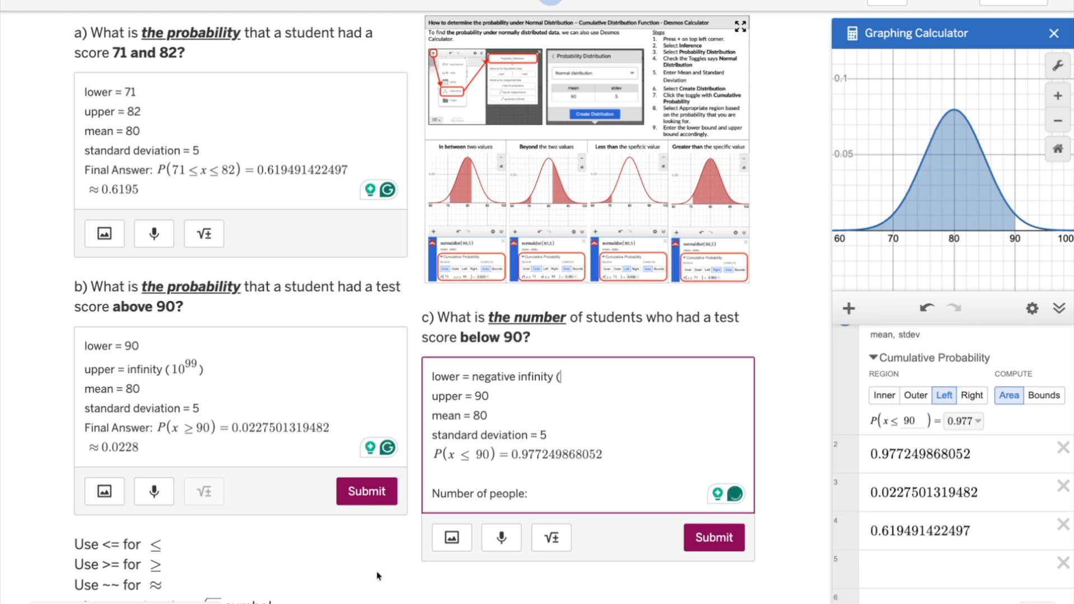
left_click(552, 539)
type("10^")
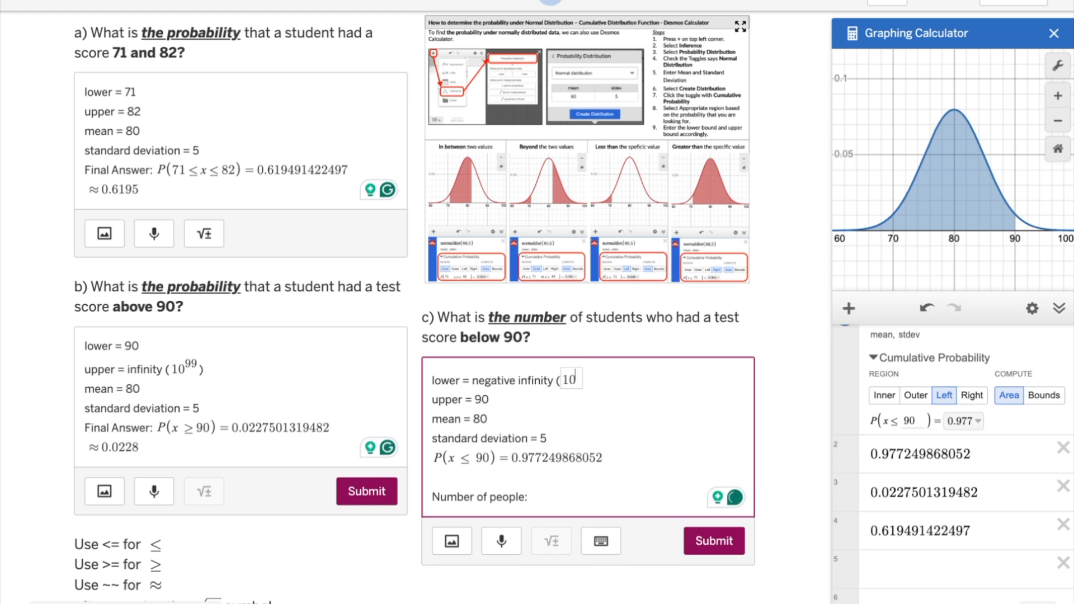
key("Left")
type("-")
key("Right")
type("99)")
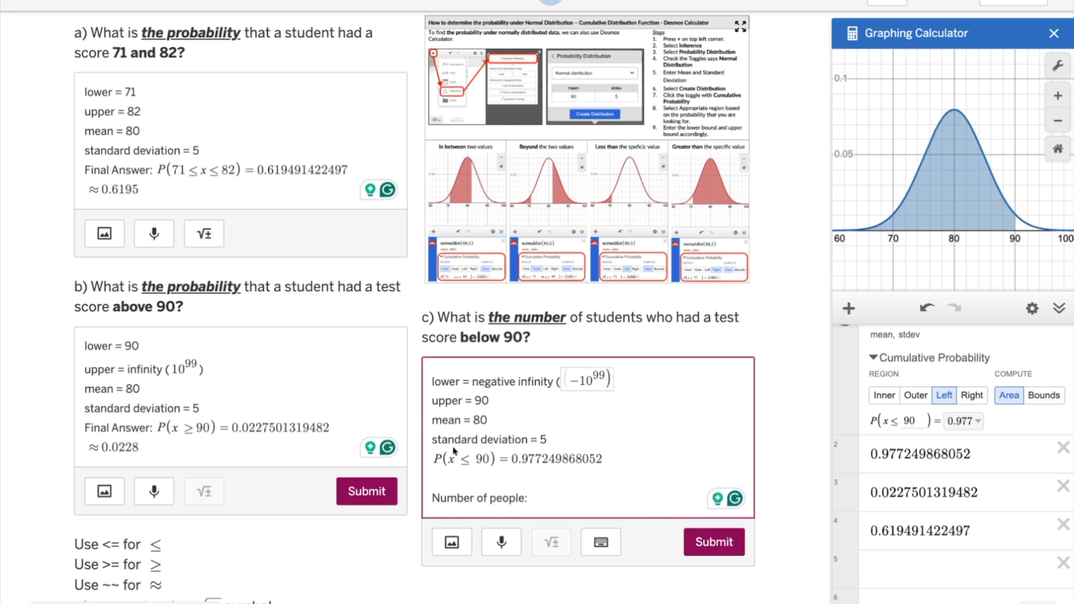
key("BackSpace")
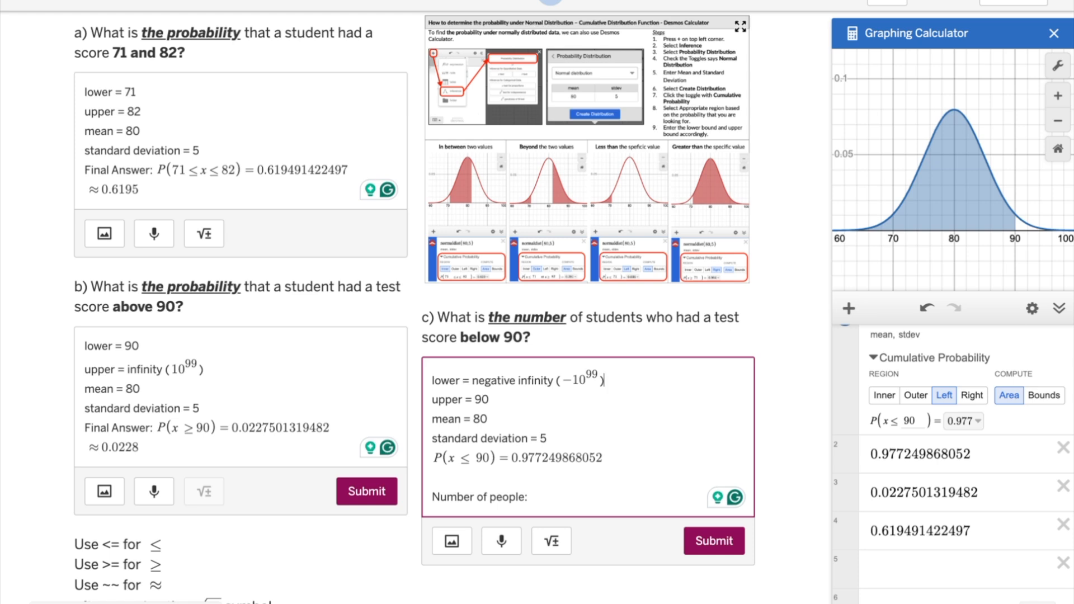
Step: Add the word "positive" before infinity in part b's upper bound, with its spelling corrected
left_click(127, 370)
type("postive")
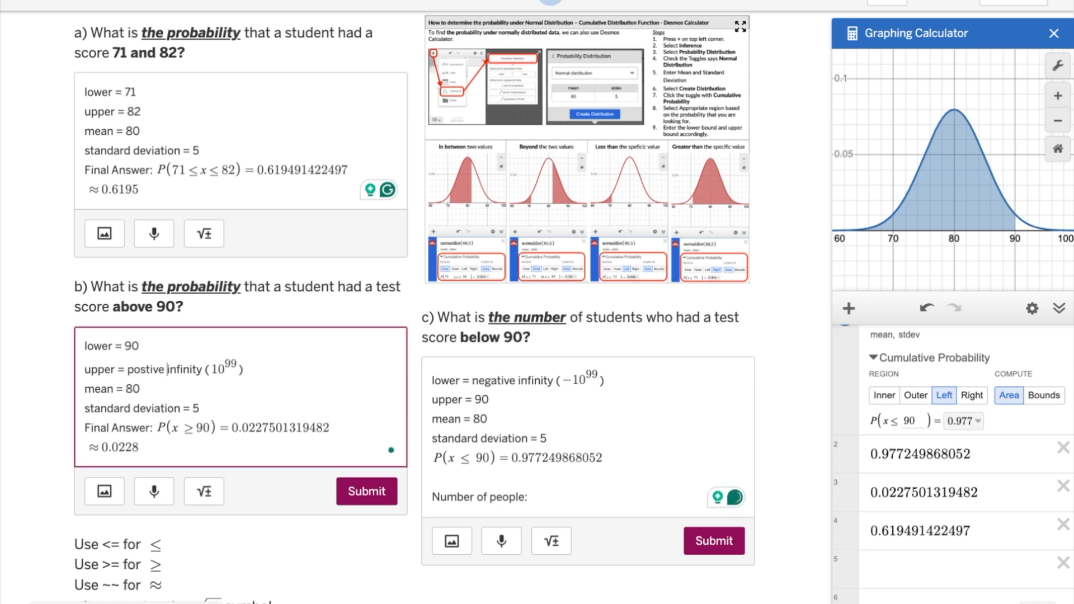
left_click(212, 369)
left_click(343, 407)
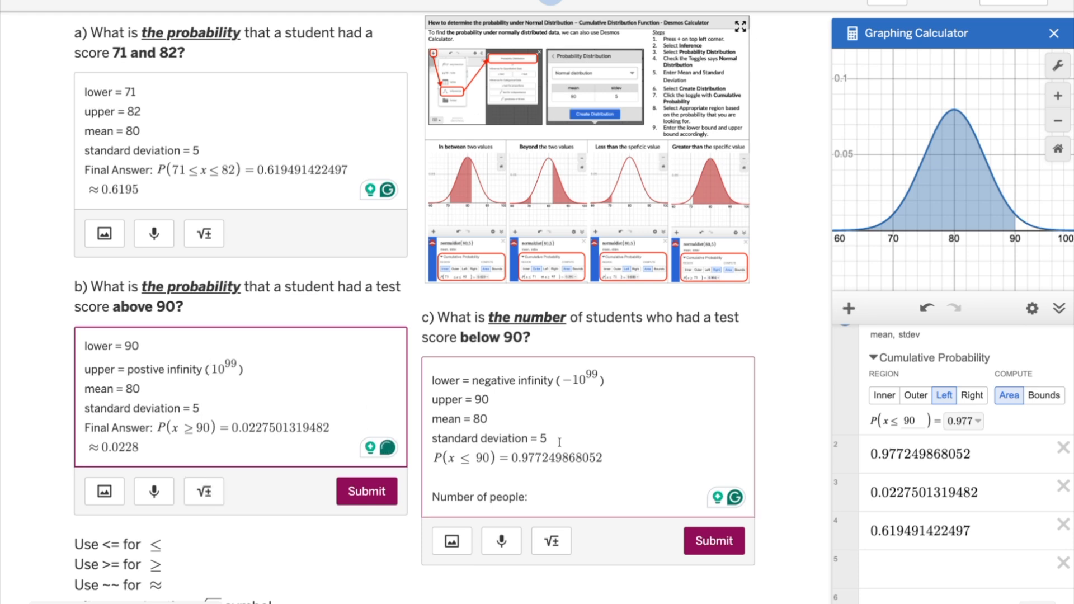
left_click(145, 368)
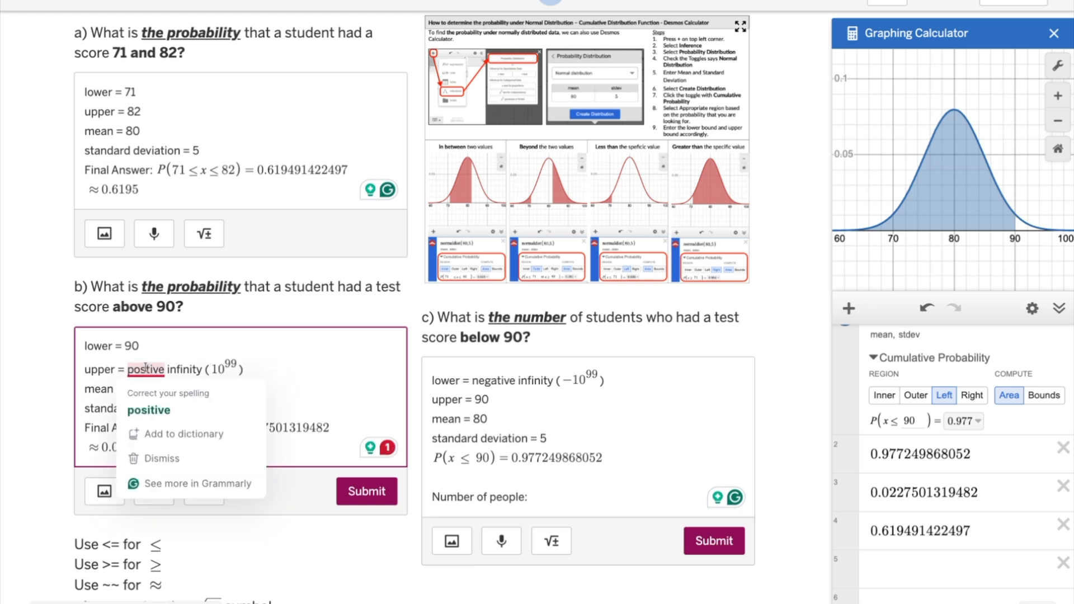
left_click(148, 410)
Step: Enter part c's number of people as the product 0.977249868052 · 130
left_click(577, 482)
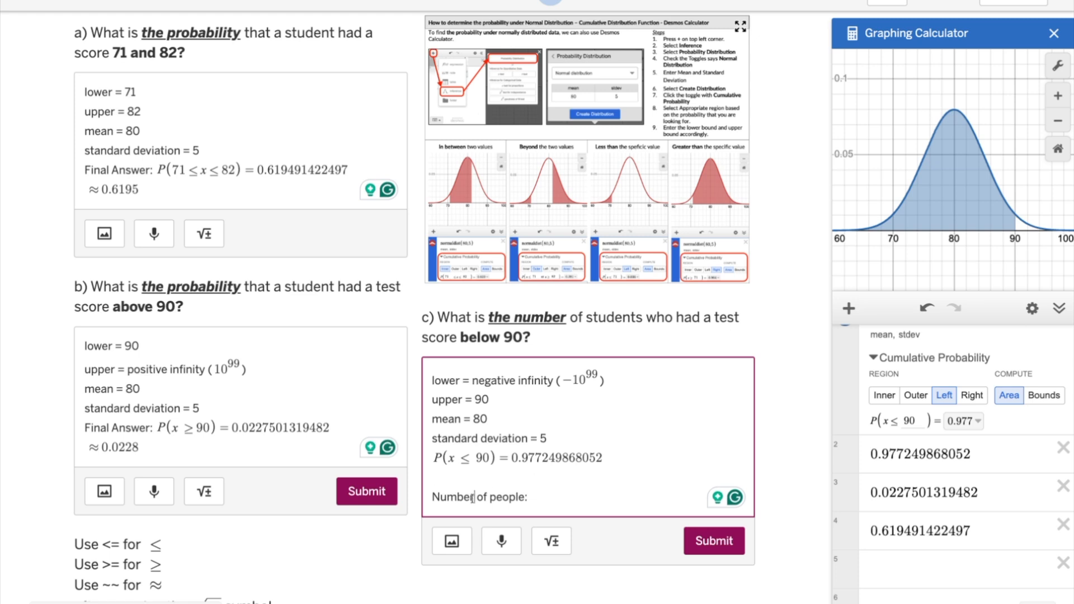
left_click_drag(474, 498, 429, 497)
left_click_drag(603, 458, 511, 458)
key("ctrl+c")
left_click(538, 497)
key("ctrl+v")
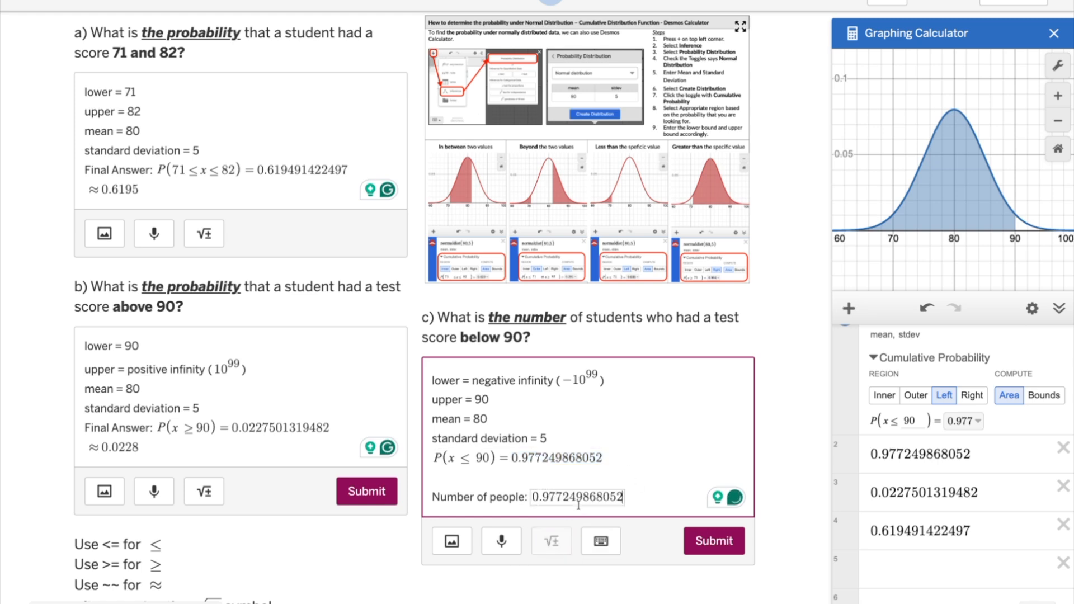
type("*190")
key("Left")
key("Left")
type("3")
key("BackSpace")
key("BackSpace")
type("0")
Step: Copy the number-of-people product into an empty calculator expression to evaluate it
left_click_drag(646, 496, 534, 497)
key("ctrl+c")
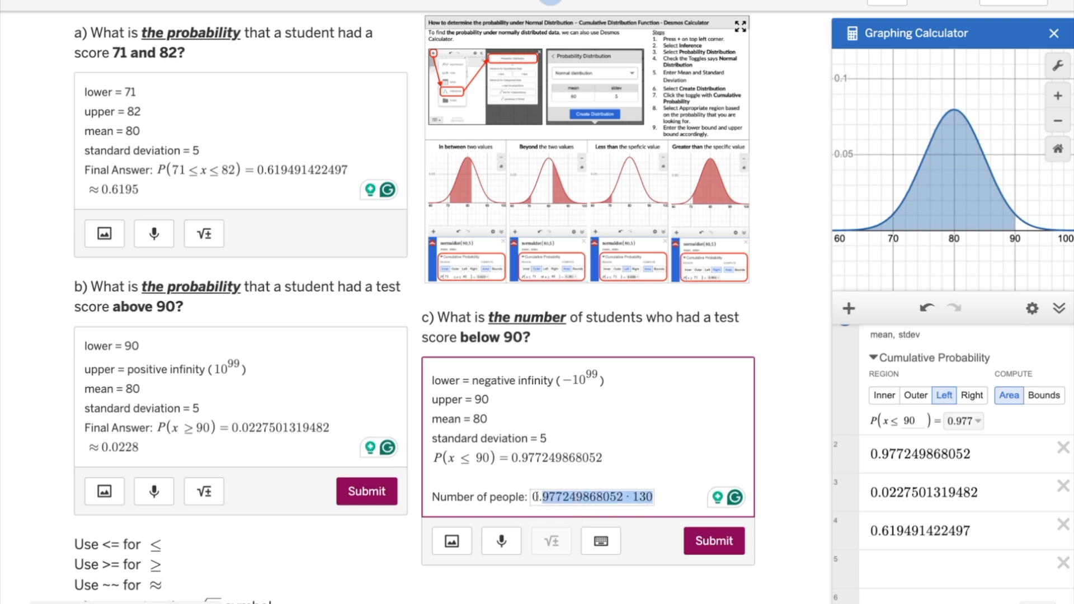
left_click(932, 567)
key("ctrl+v")
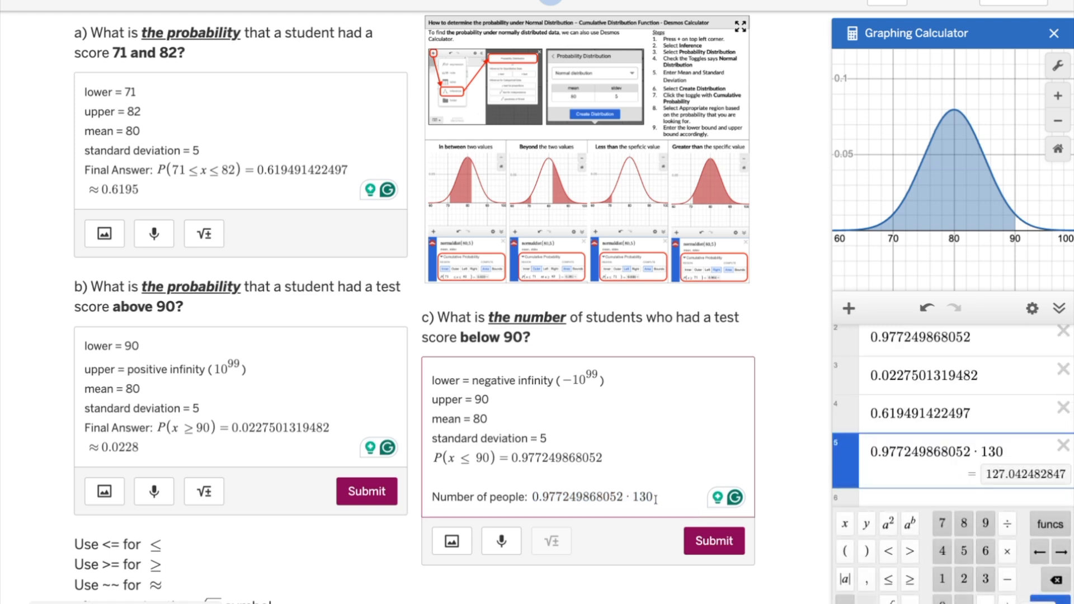
Step: Add a rounded result line reading ≈ 127 students below part c's number-of-people product
left_click(655, 500)
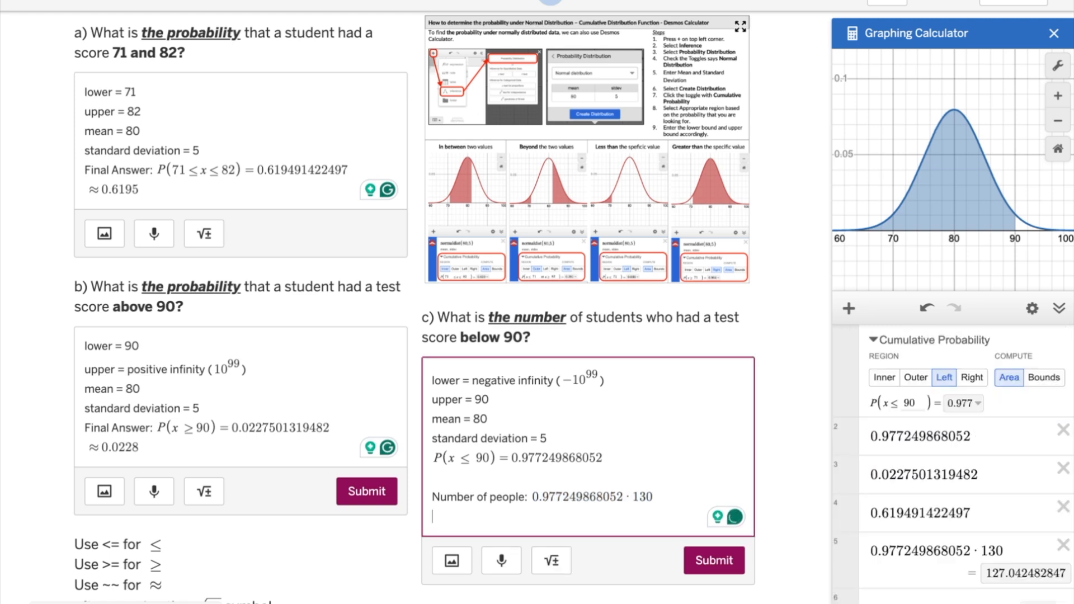
left_click(551, 560)
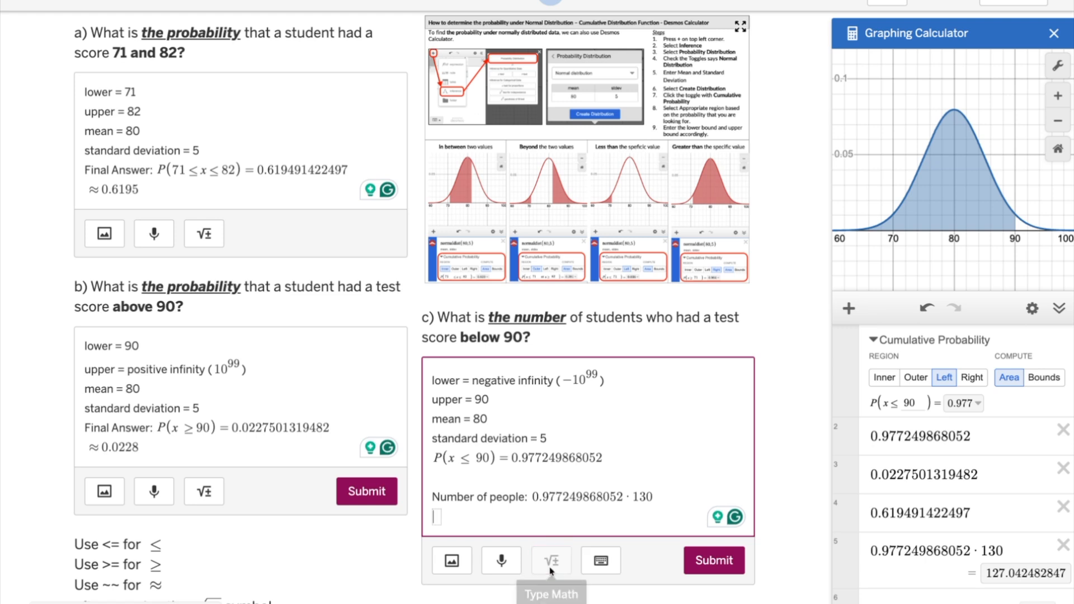
type("~~127")
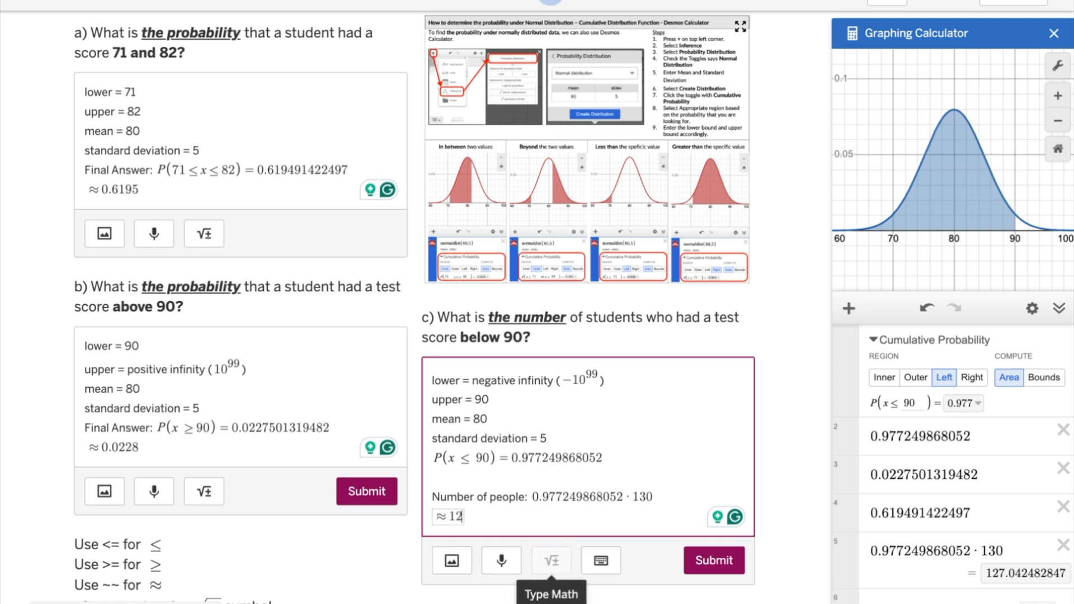
key("Right")
type("students")
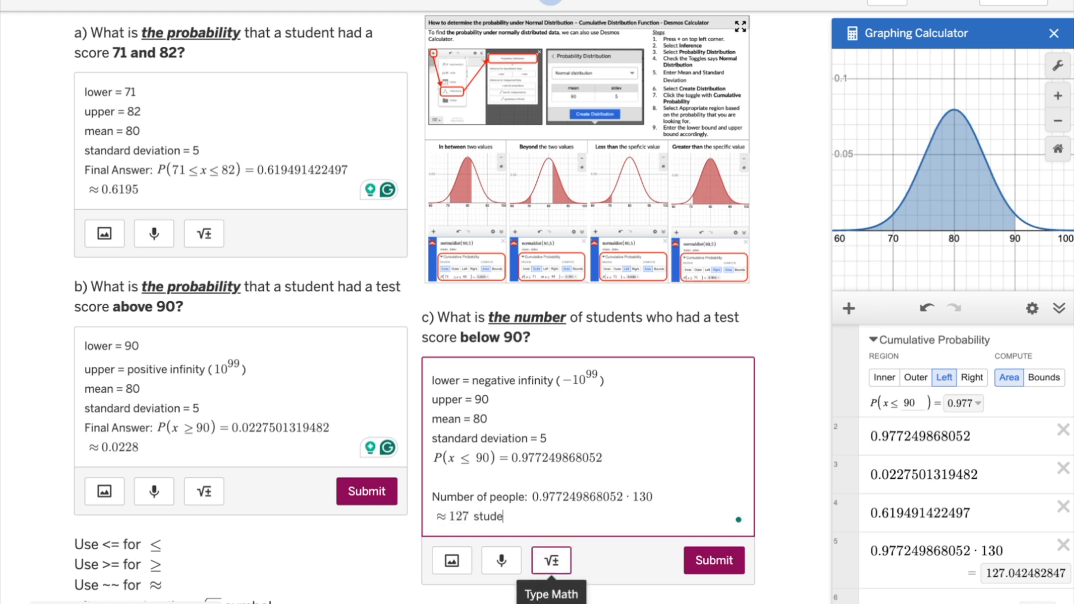
Step: Insert the unrounded result = 127.042482847 as a math expression between part c's product and its rounded answer
left_click(669, 493)
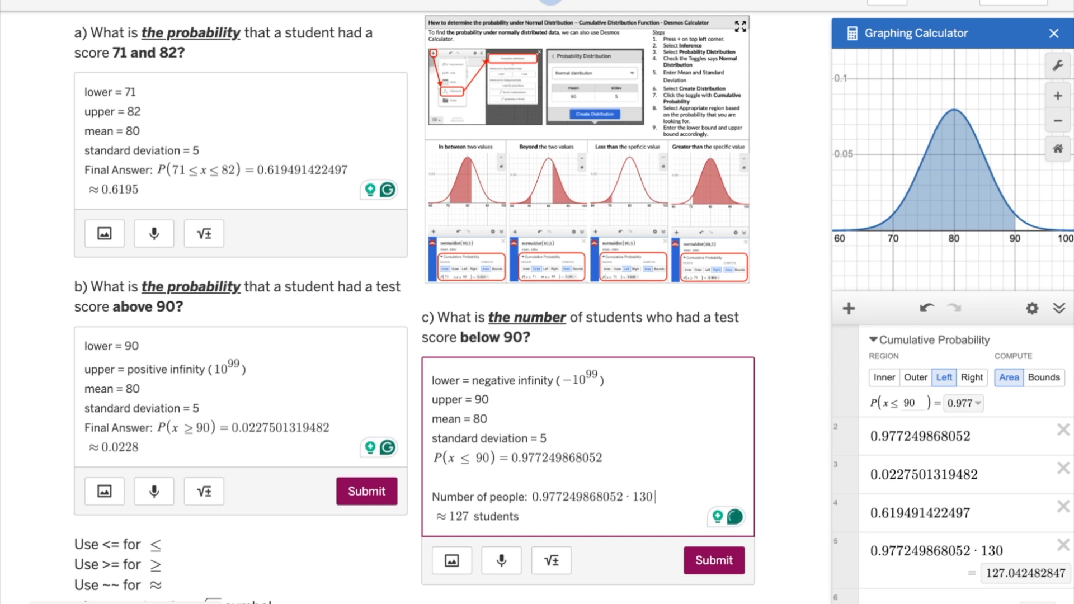
key("Return")
type("=12")
key("BackSpace")
key("BackSpace")
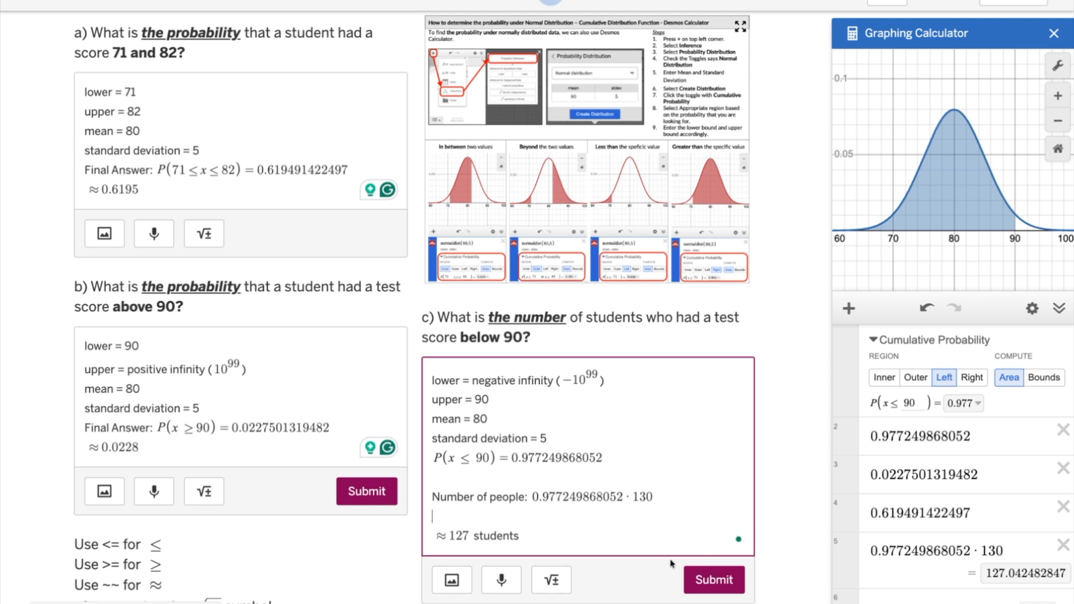
left_click(552, 581)
type("1")
key("BackSpace")
type("= ")
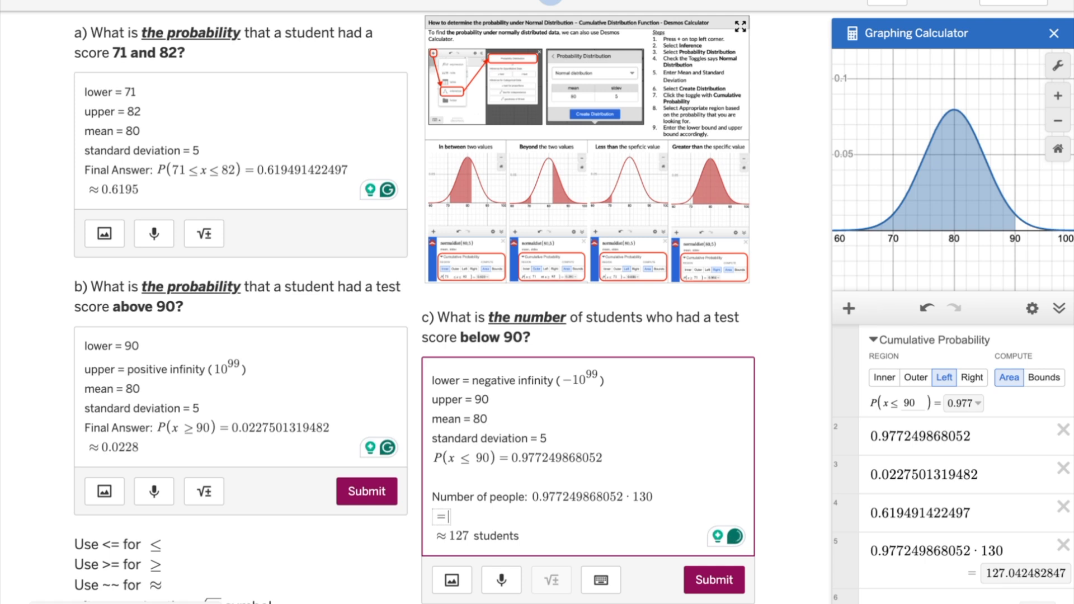
type("127.042482847")
left_click(582, 518)
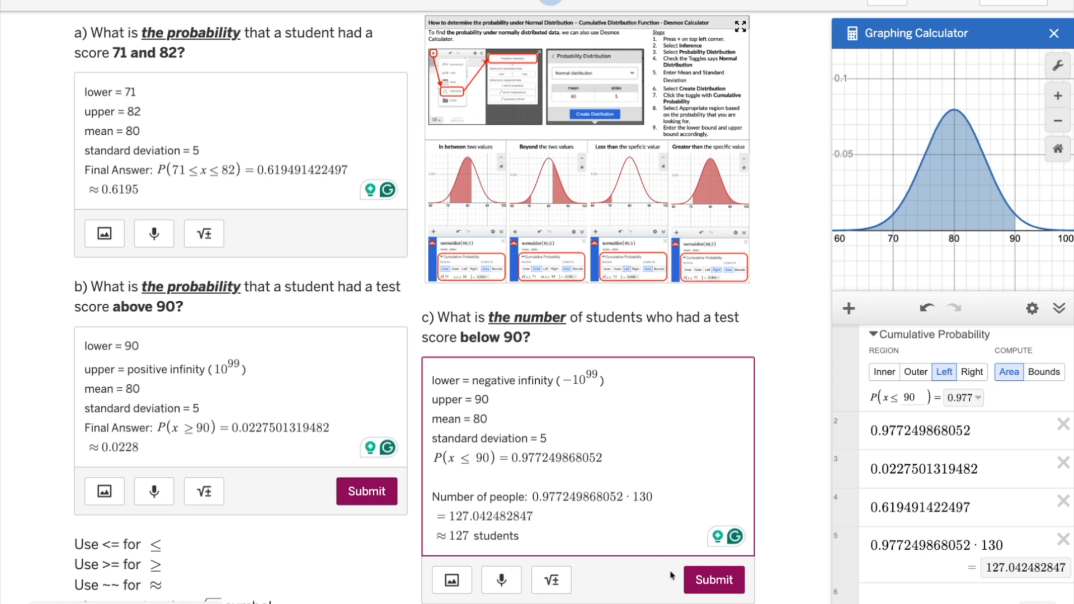
left_click(795, 534)
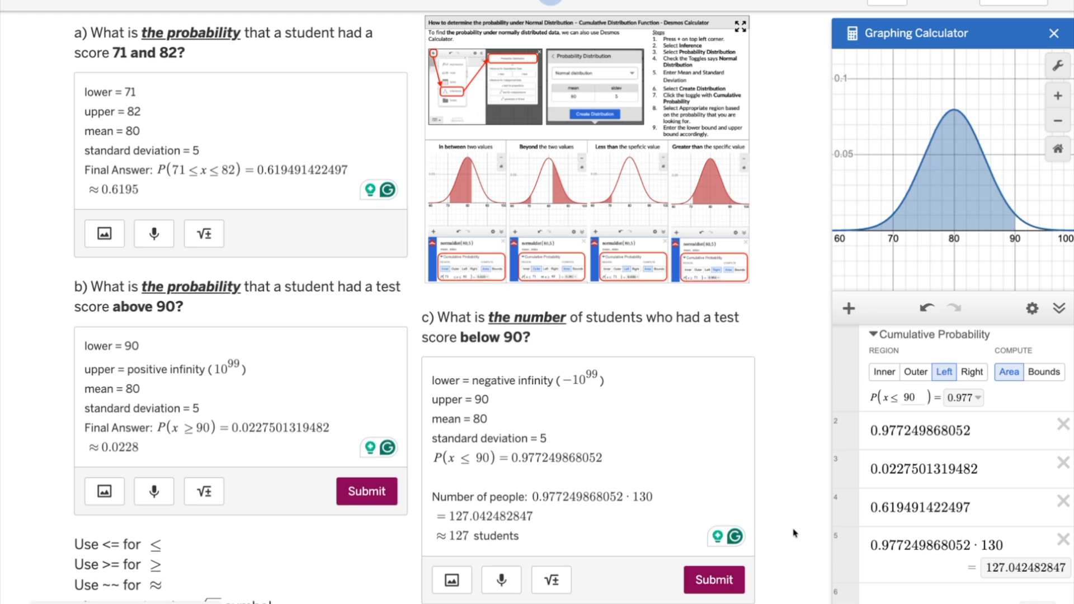
Step: Review the completed answers for parts a to c and the notes on entering the ≤, ≥ and ≈ symbols below part b
scroll(795, 533, "down", 1)
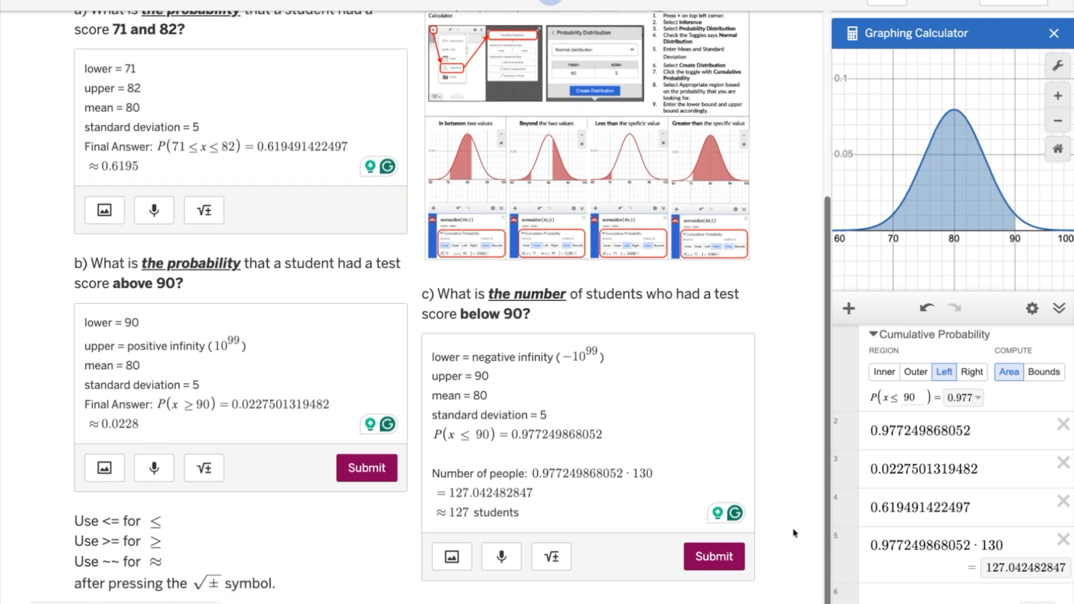
scroll(794, 534, "up", 3)
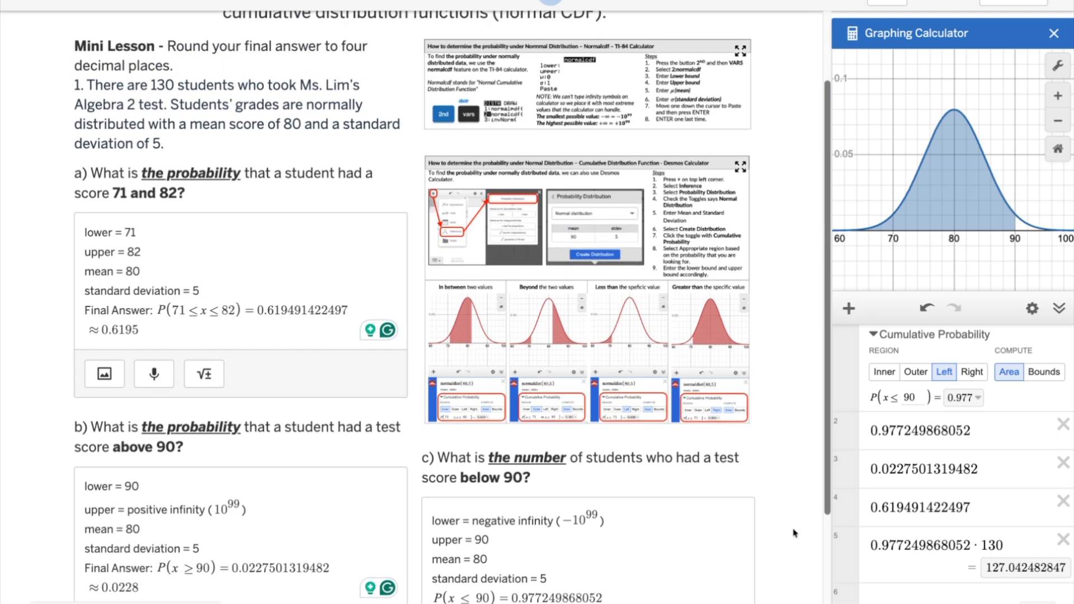
scroll(795, 533, "down", 2)
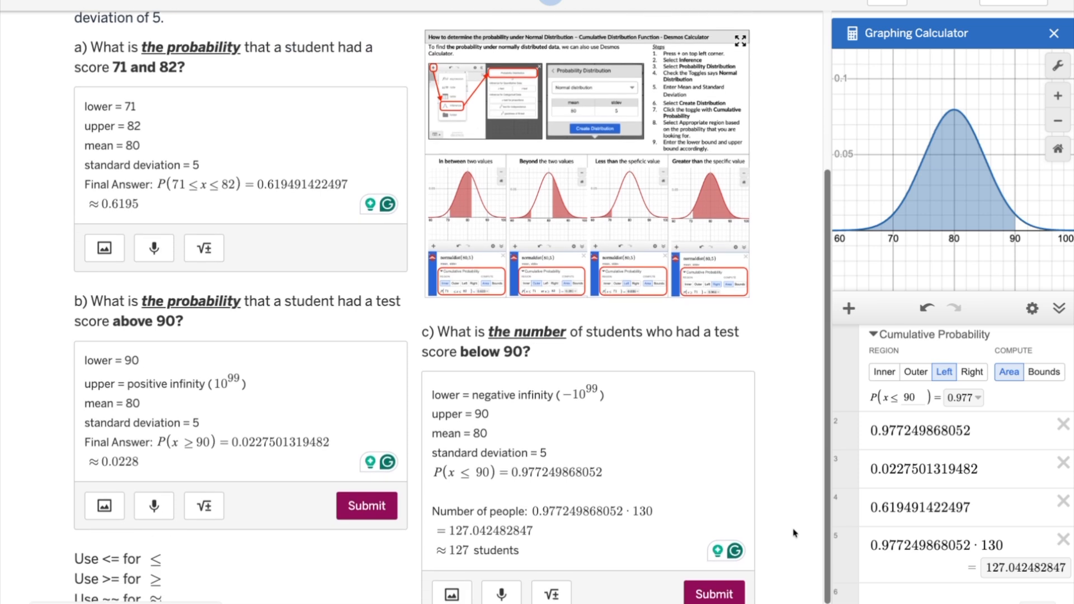
scroll(795, 534, "down", 1)
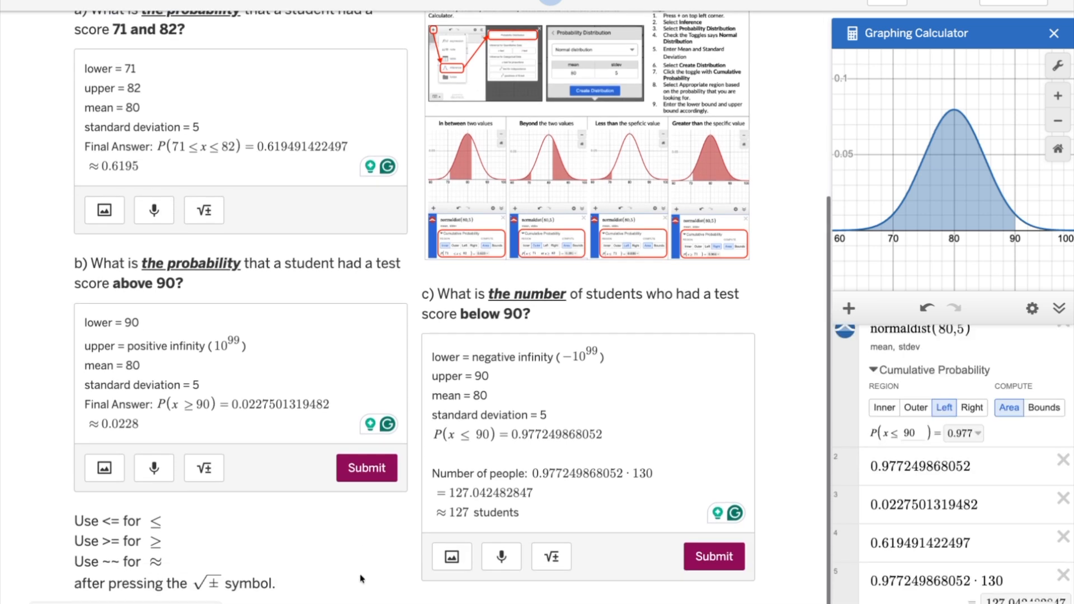
left_click_drag(74, 522, 291, 591)
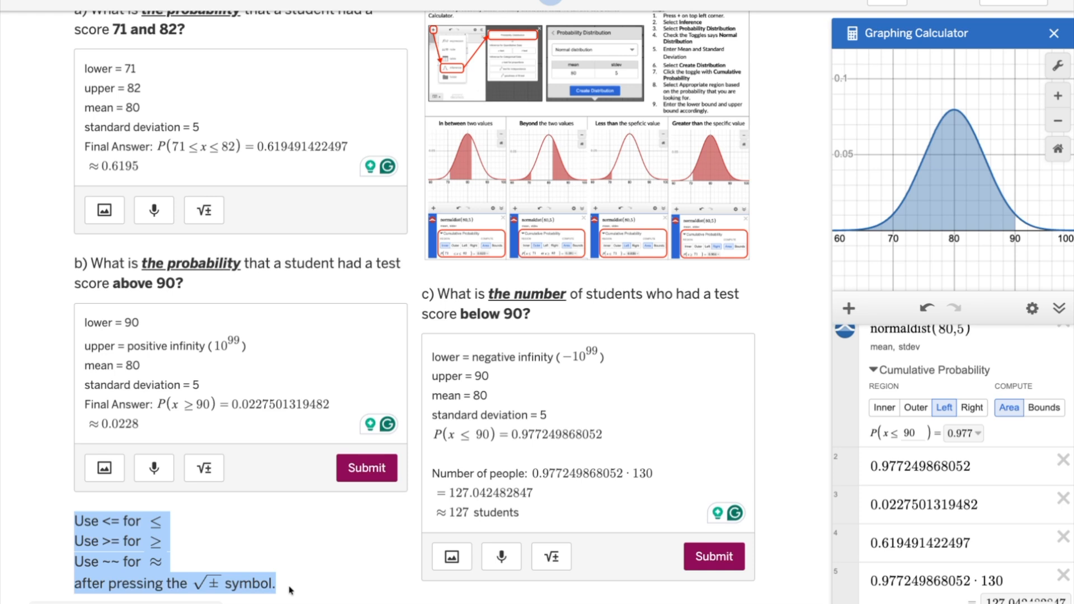
left_click(290, 590)
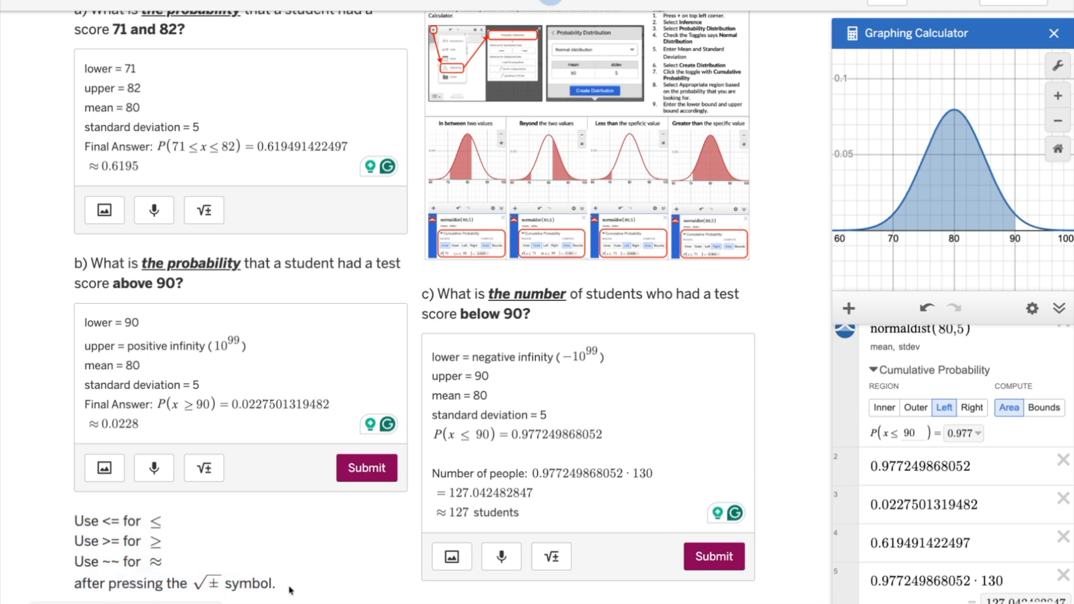